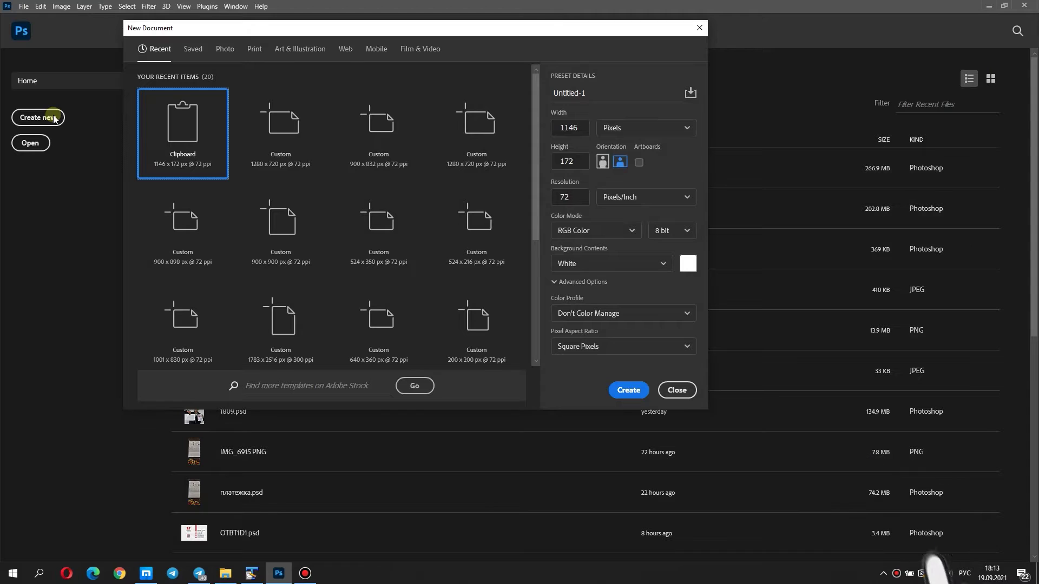
Create a blank white 1280×720 px document from the Custom preset
left_click(273, 119)
left_click(618, 392)
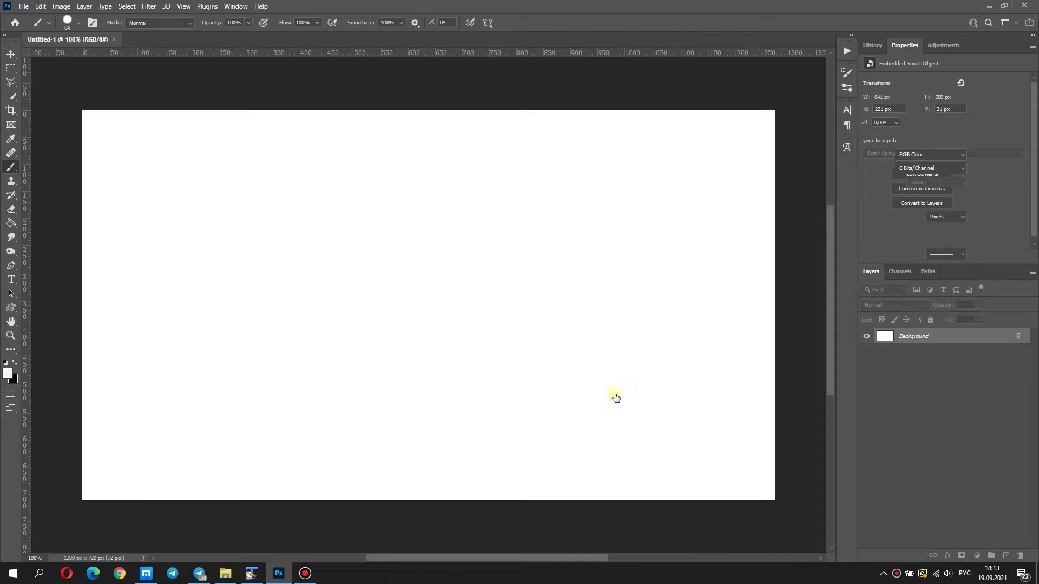
Add a dark blue-grey gradient fill layer from the Серые presets, with an empty layer above it
left_click(976, 555)
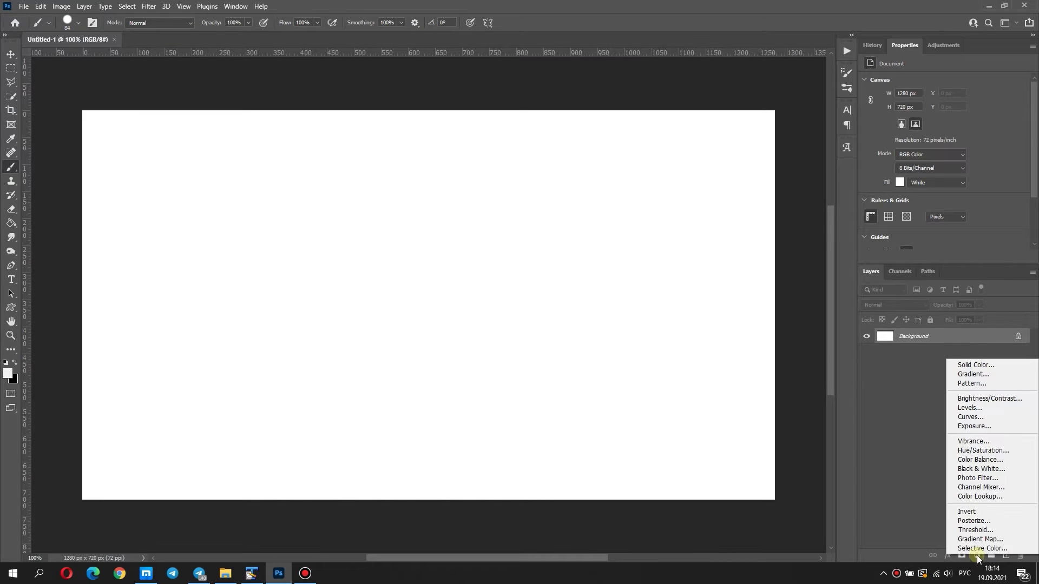
left_click(982, 374)
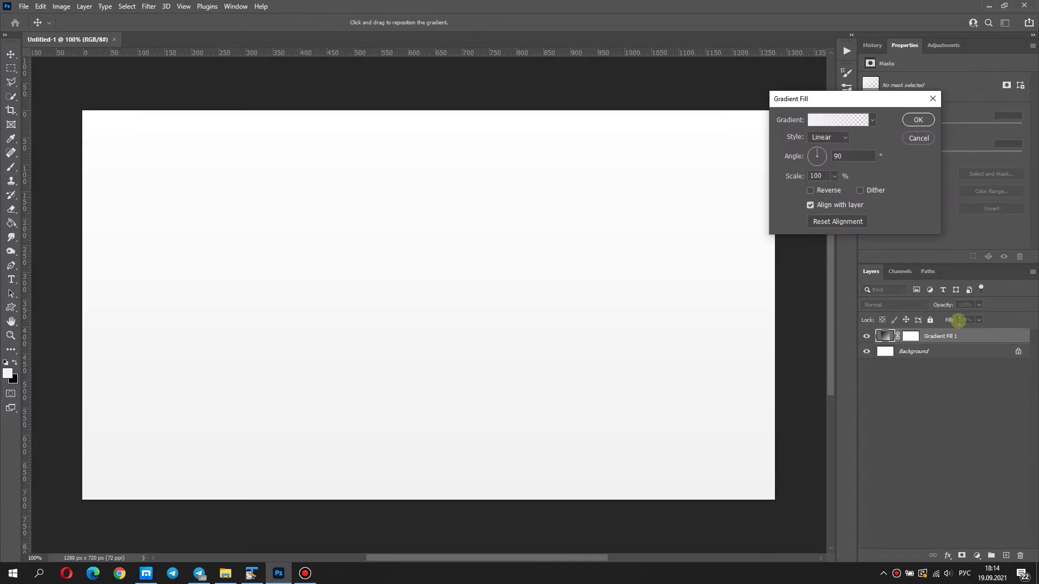
left_click(872, 120)
scroll(847, 168, "down", 1)
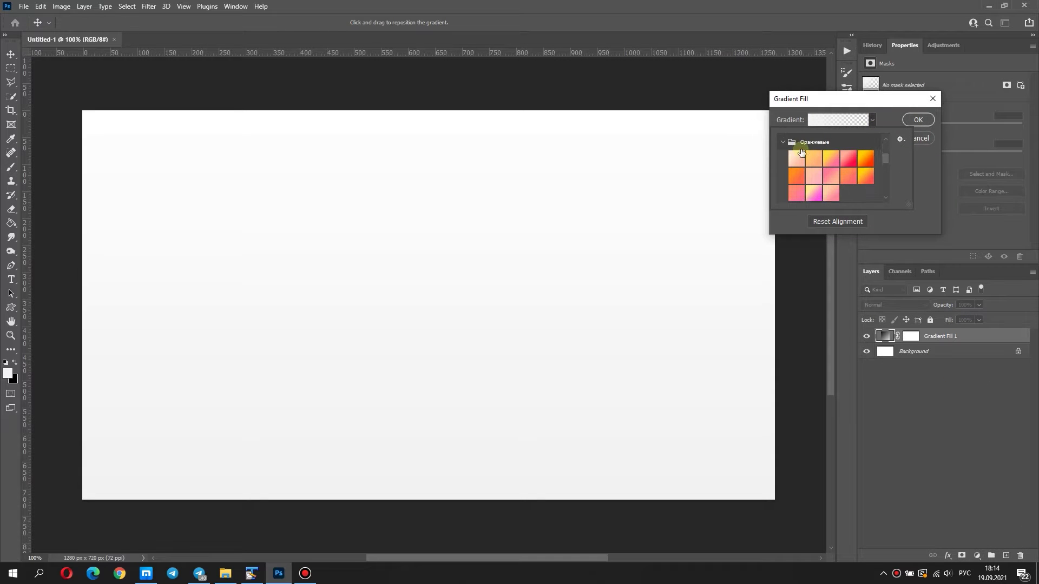
left_click(783, 143)
scroll(812, 178, "down", 1)
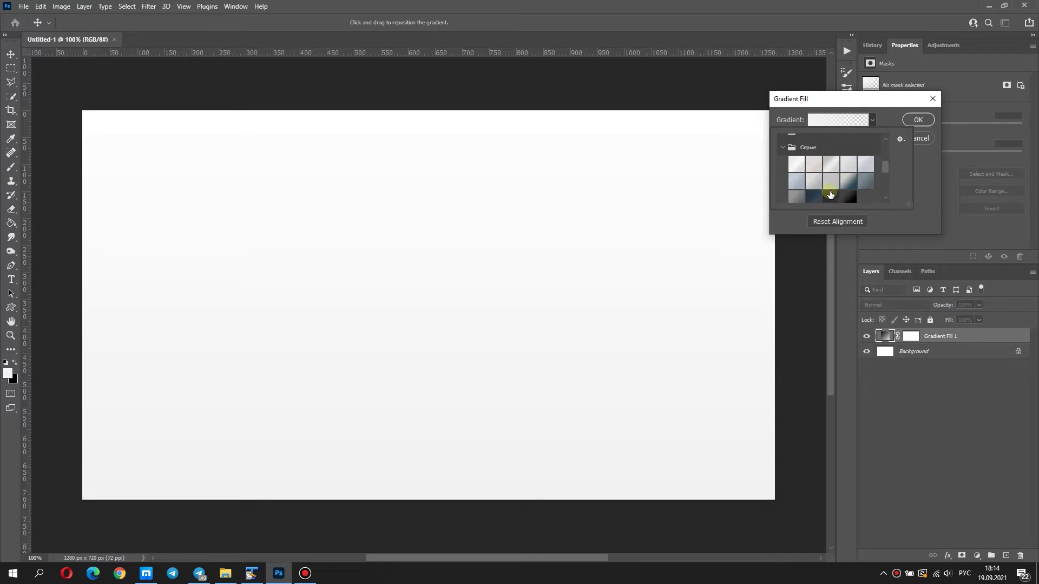
left_click(819, 188)
left_click(911, 119)
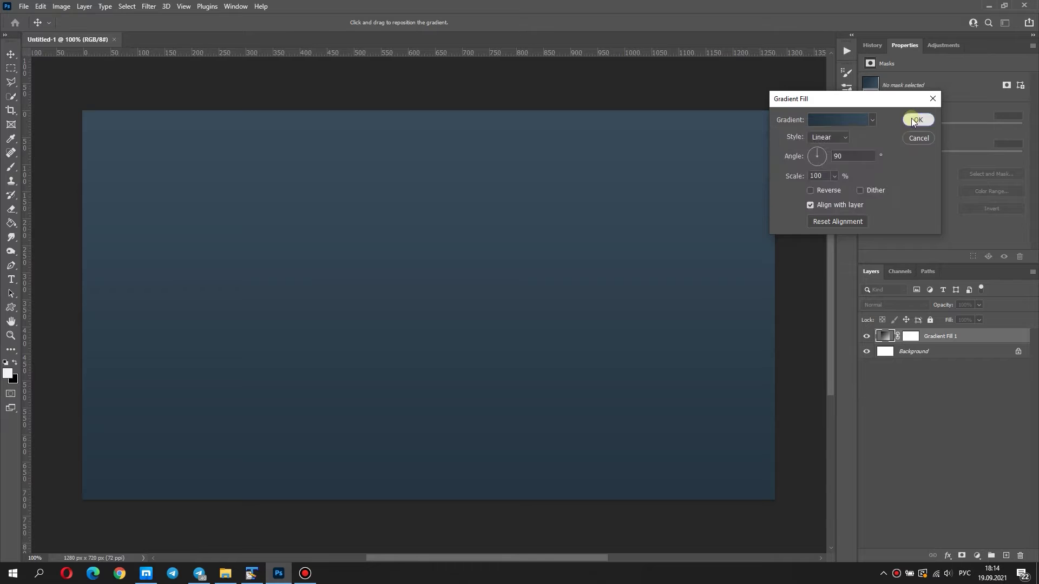
left_click(1005, 556)
left_click(11, 279)
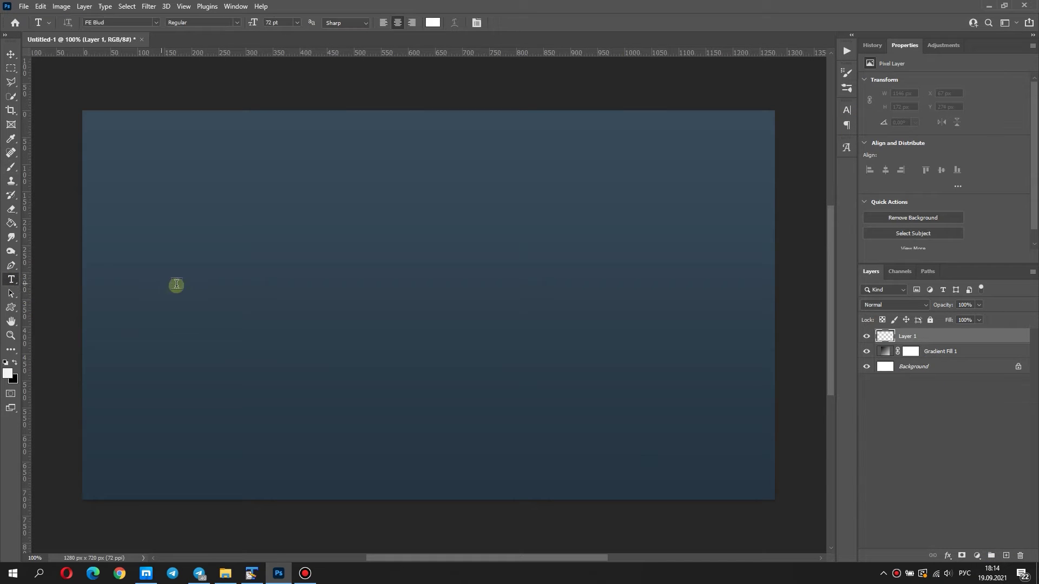
Type ANIMATION in Arial near the canvas centre and commit the text
left_click(155, 23)
left_click(141, 122)
left_click(401, 282)
type("ANI")
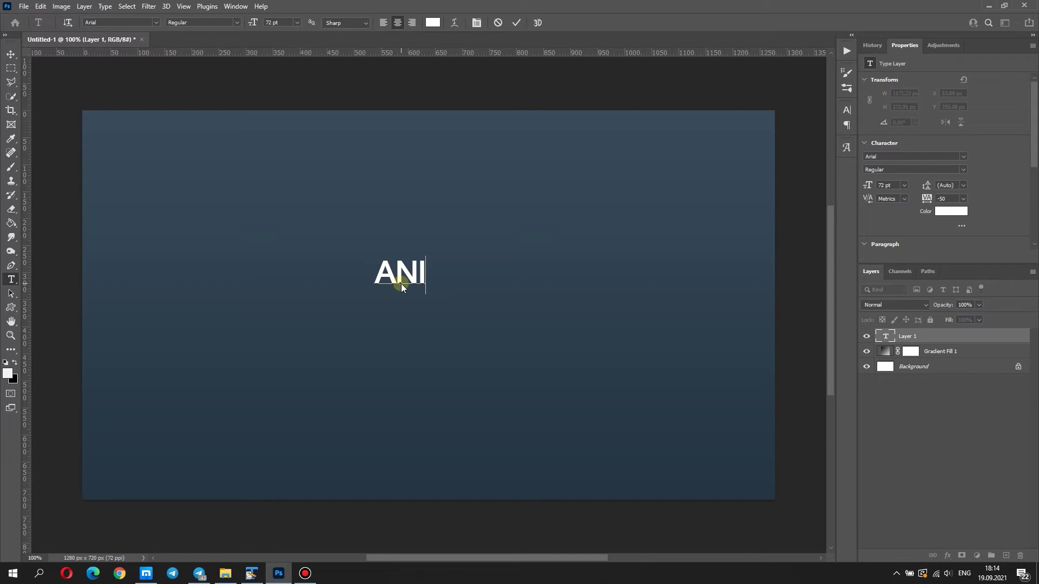
type("MATIO")
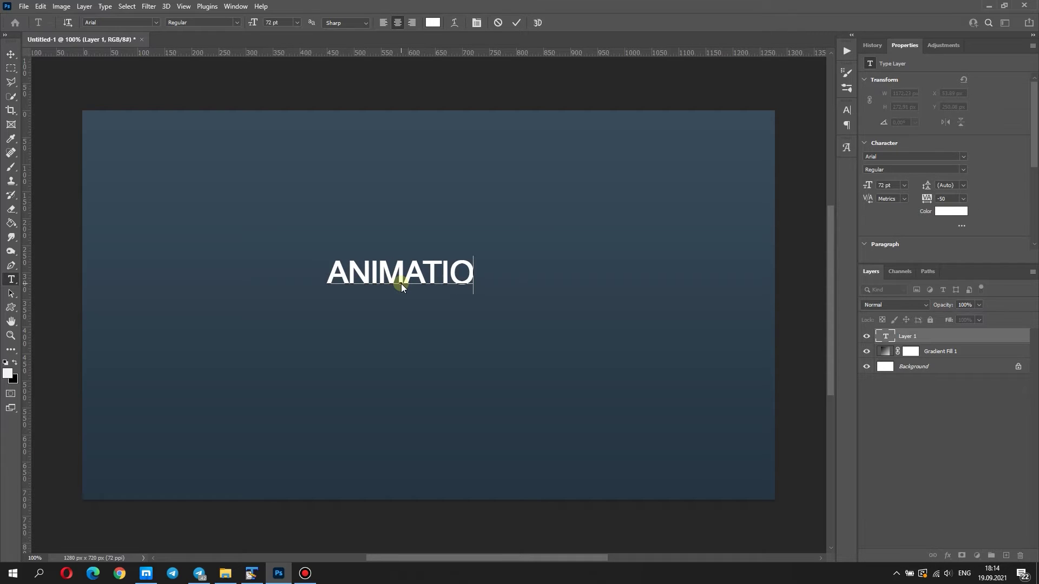
type("N")
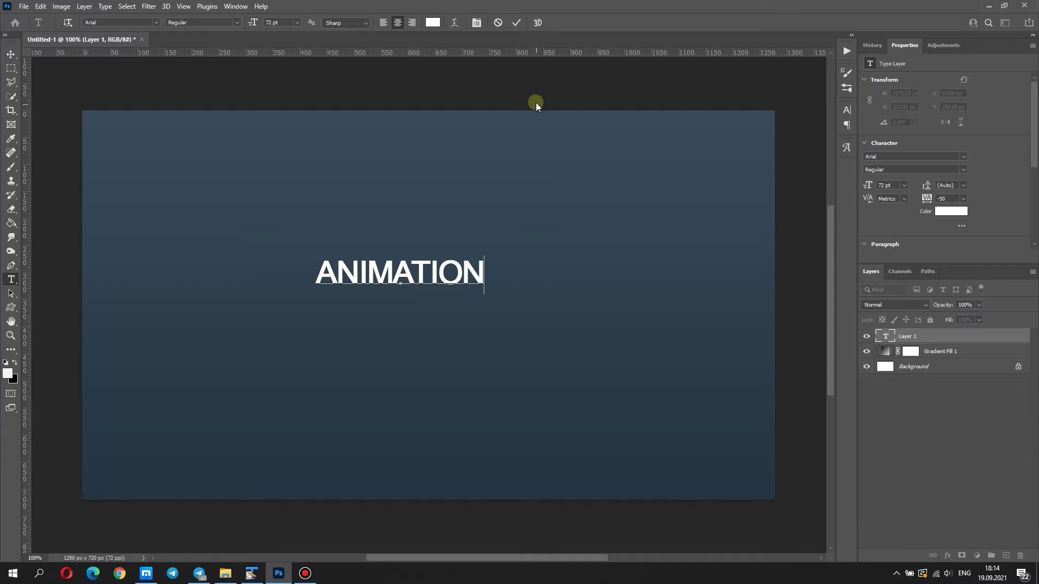
left_click(518, 27)
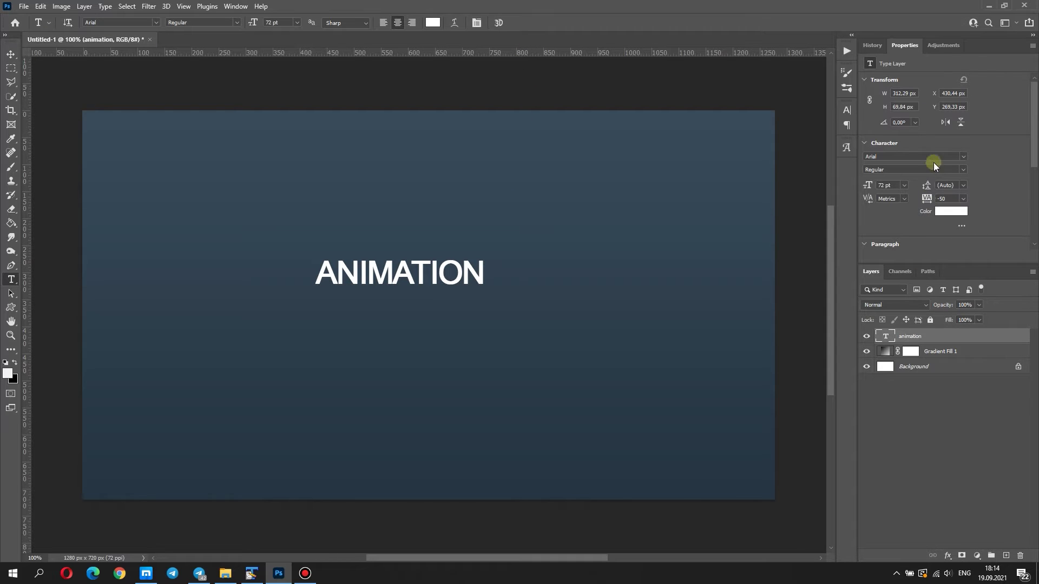
Switch ANIMATION to FE Blud, scale it about 272%, reposition it, and set tracking to -75
left_click(963, 157)
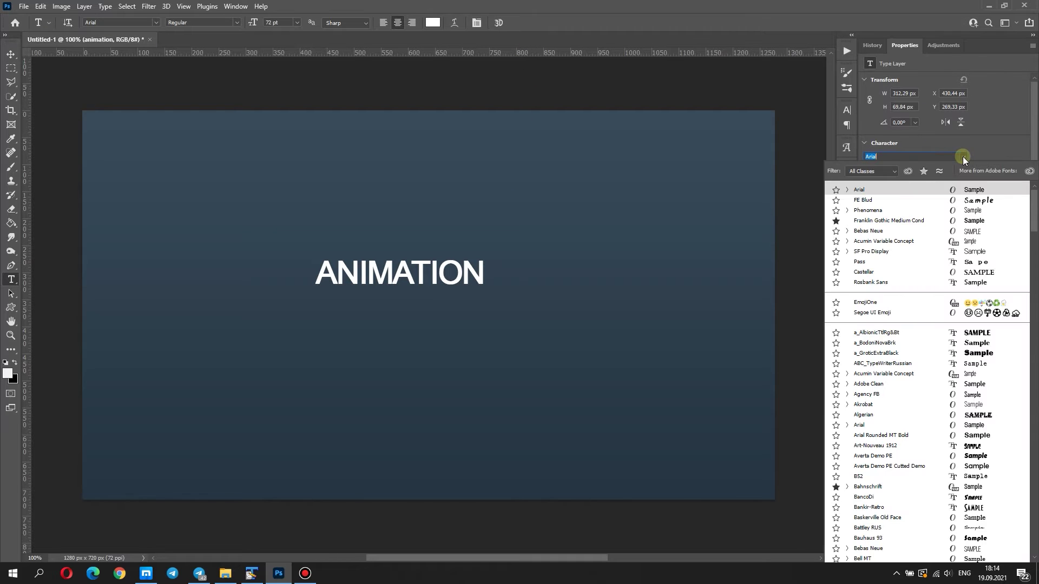
left_click(871, 200)
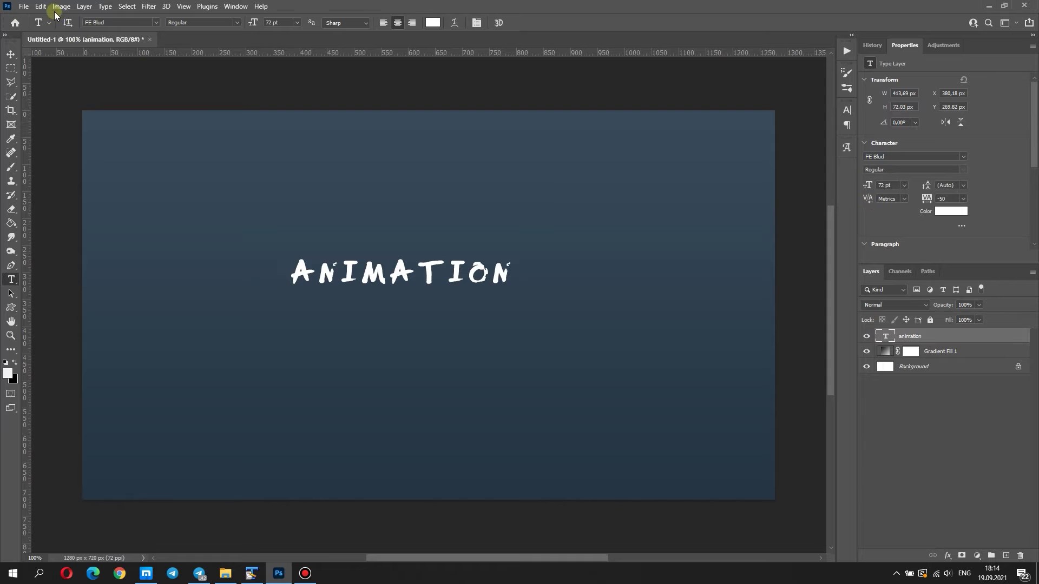
left_click(40, 6)
left_click(58, 244)
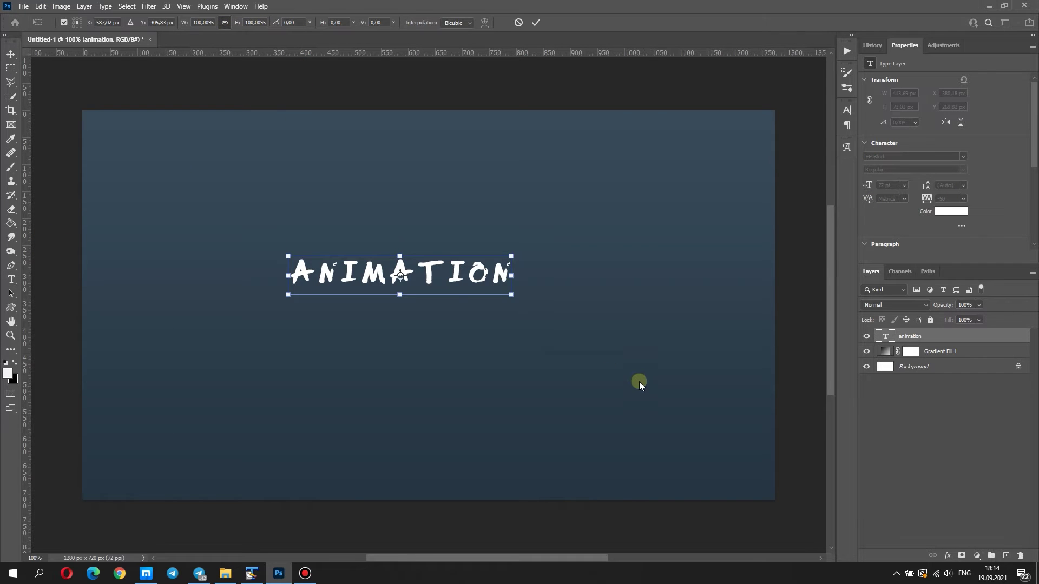
mouse_move(510, 294)
left_mouse_down()
mouse_move(621, 395)
mouse_move(696, 429)
mouse_move(687, 420)
left_mouse_up()
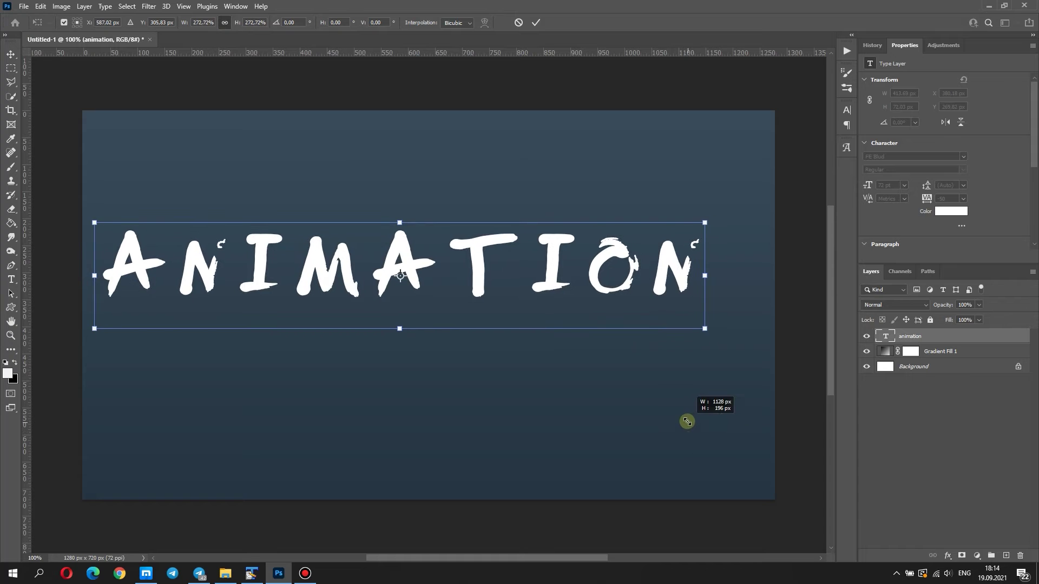
left_click_drag(545, 323, 569, 364)
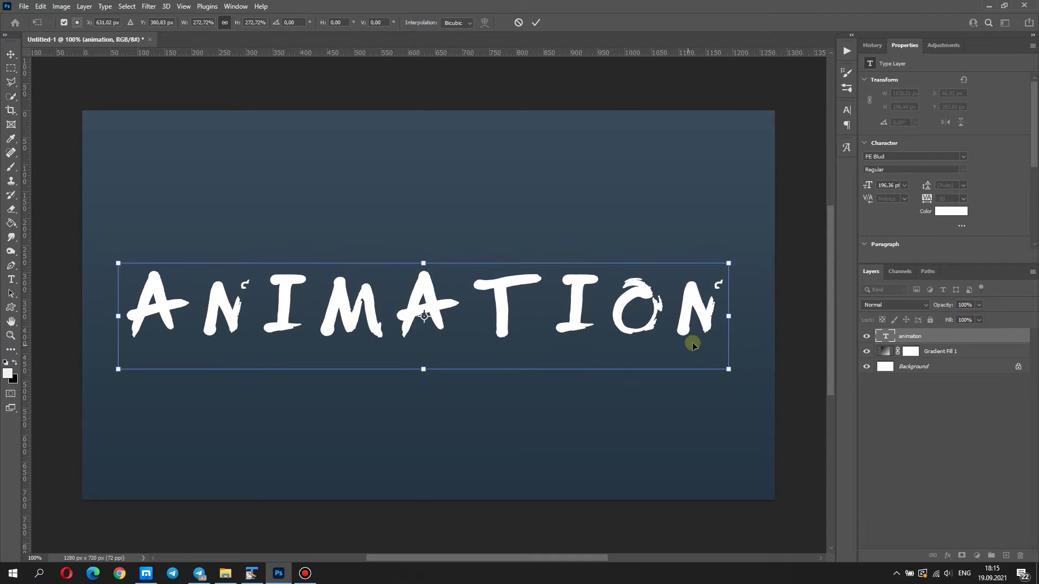
left_click(537, 23)
left_click(963, 199)
left_click(959, 223)
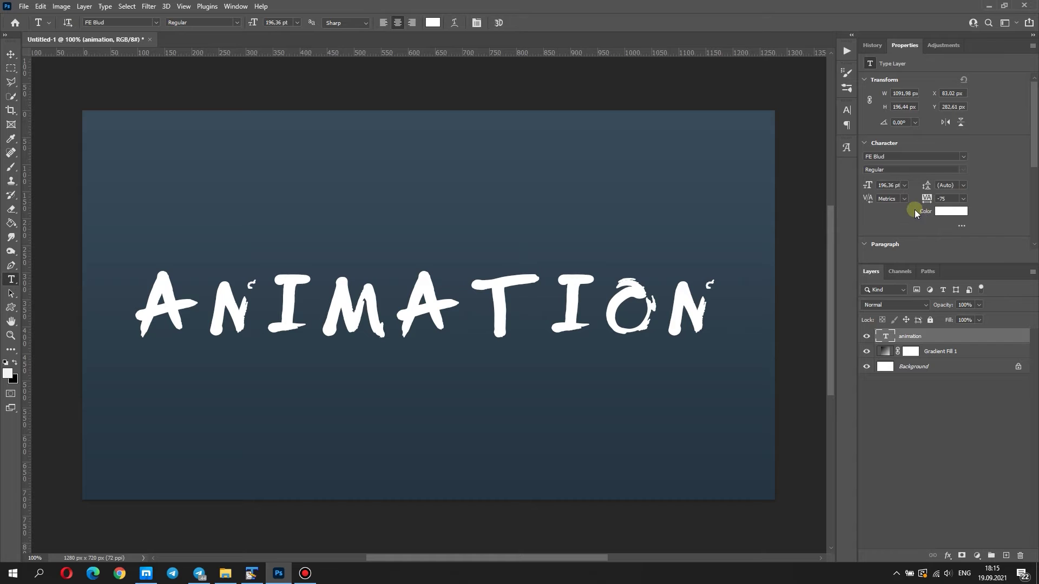
Apply a red-to-yellow Gradient Overlay layer style to the ANIMATION text layer
double_click(976, 335)
left_click(619, 261)
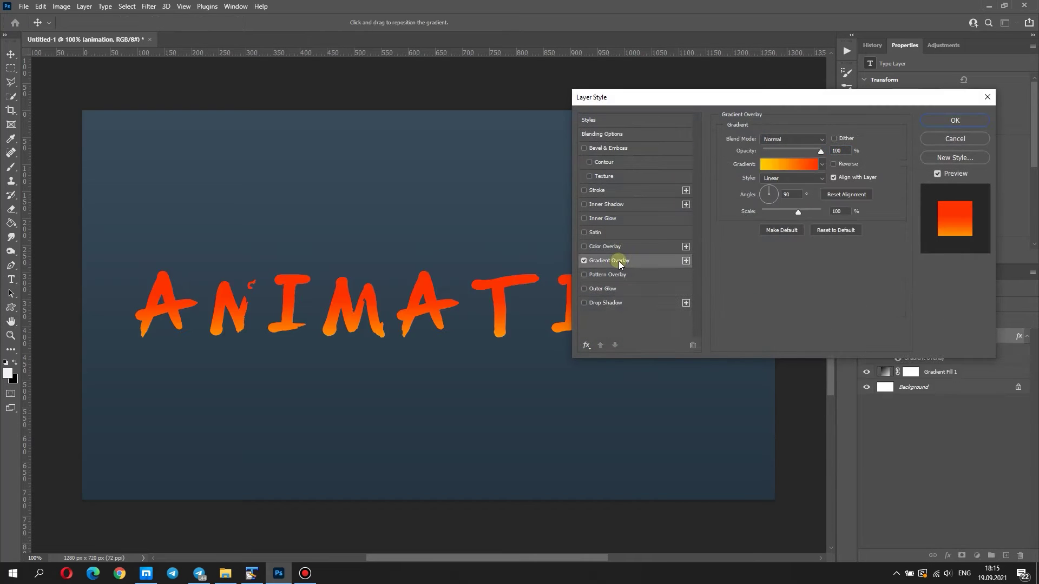
left_click(934, 124)
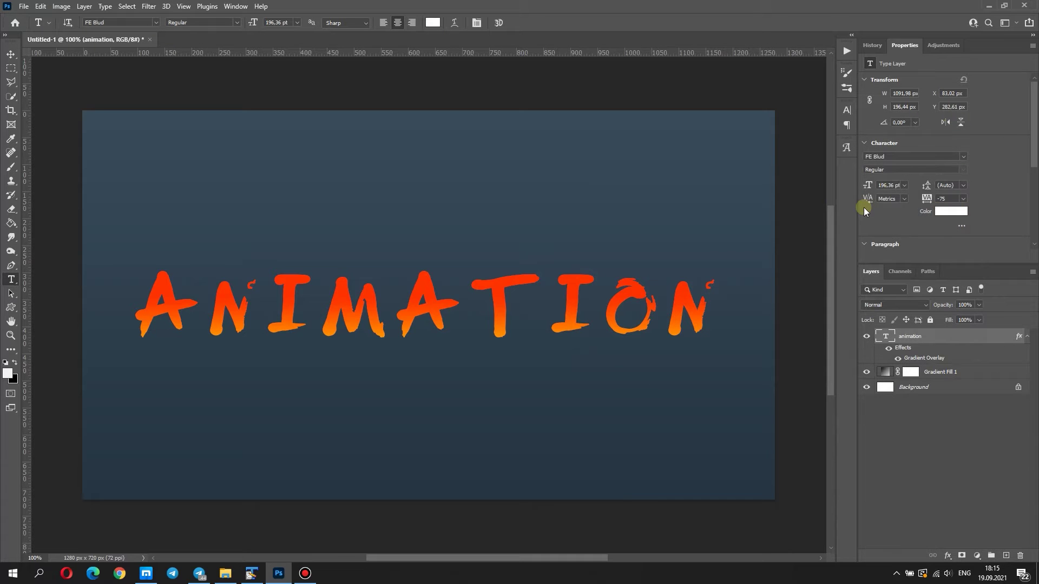
Add a mask to the ANIMATION layer, fill it black with Paint Bucket, then begin Duplicate Layer
left_click(960, 555)
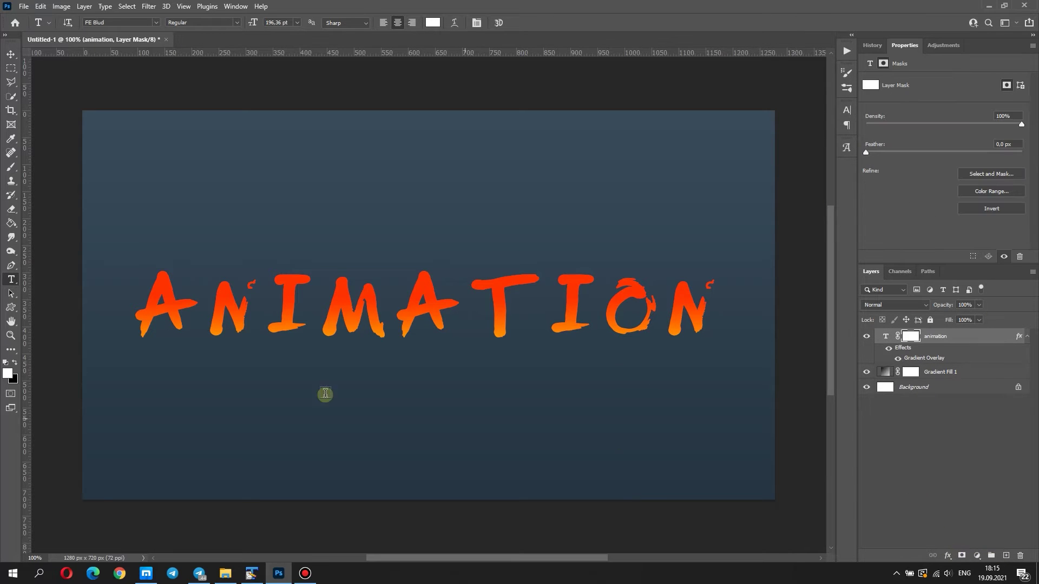
left_click(12, 227)
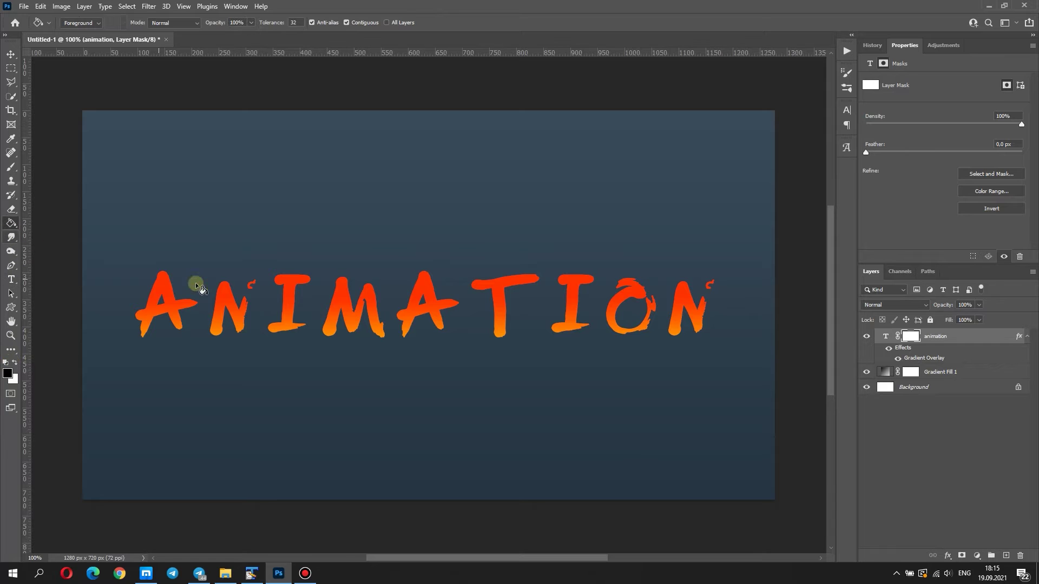
left_click(513, 315)
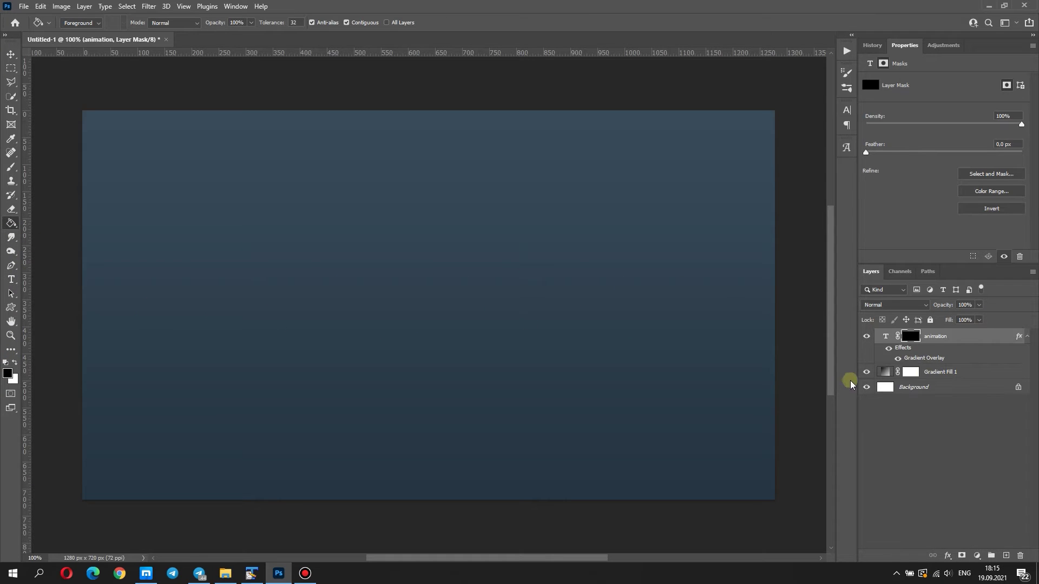
right_click(979, 338)
left_click(909, 125)
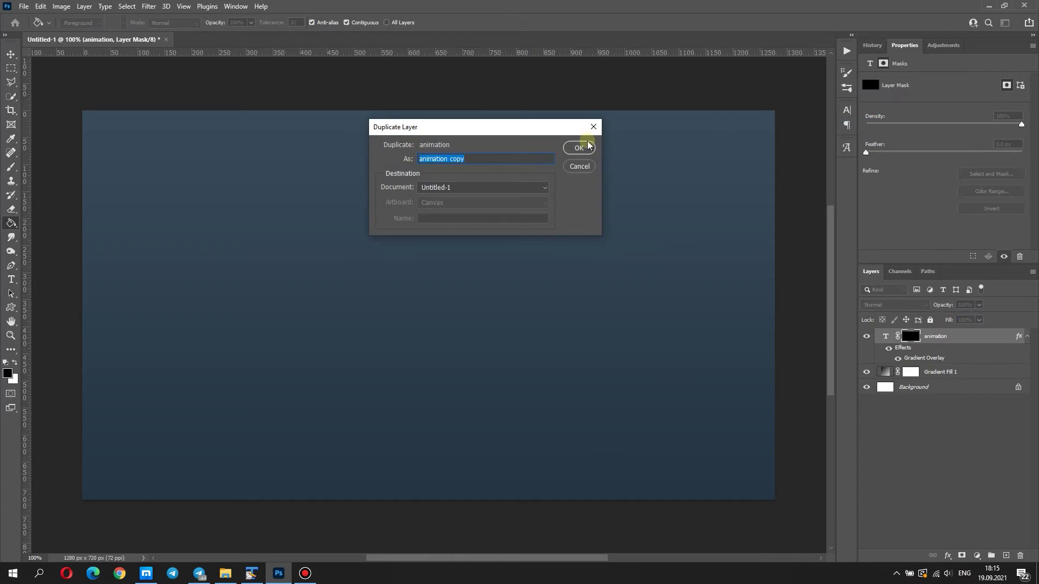
Create 'animation copy', delete its mask, set its opacity to 11%, then select the animation layer
left_click(578, 148)
right_click(914, 338)
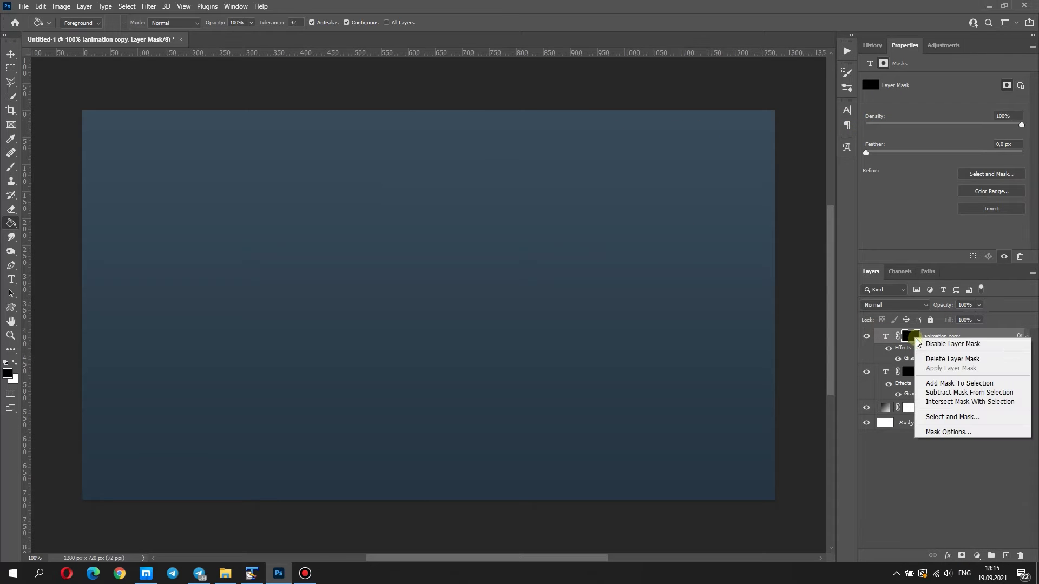
left_click(926, 358)
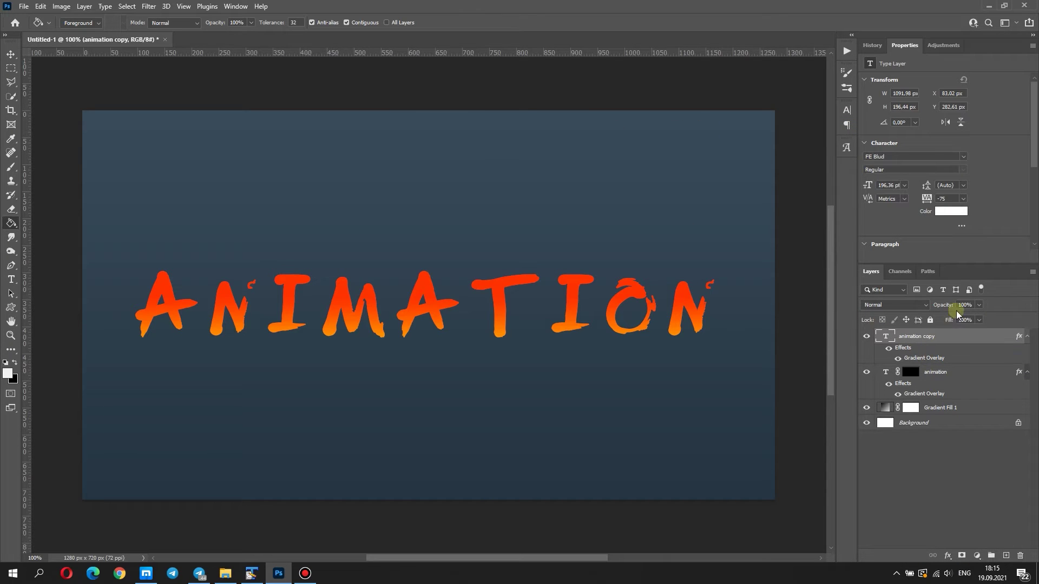
left_click(933, 318)
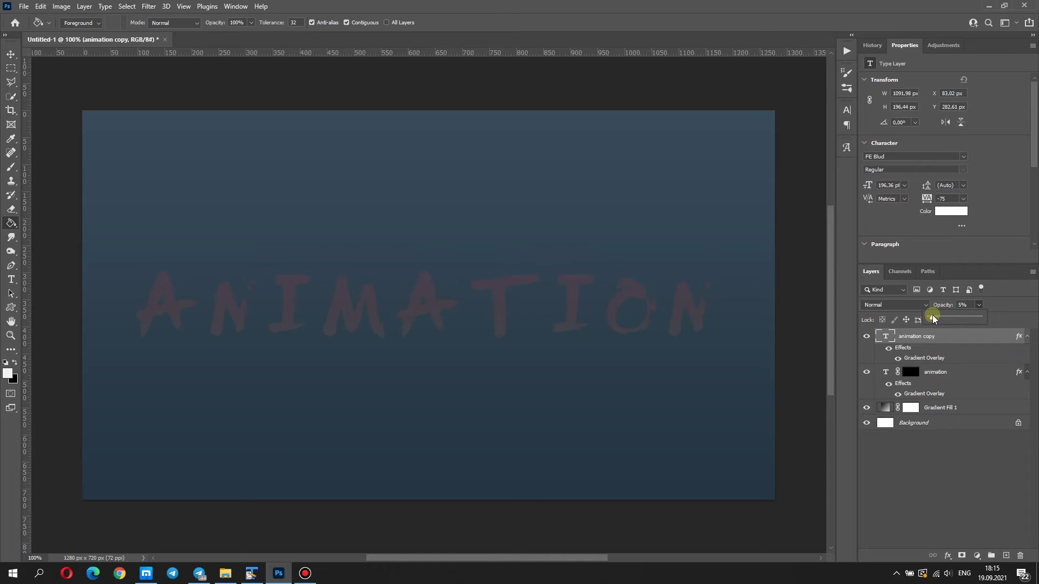
left_click_drag(936, 319, 937, 323)
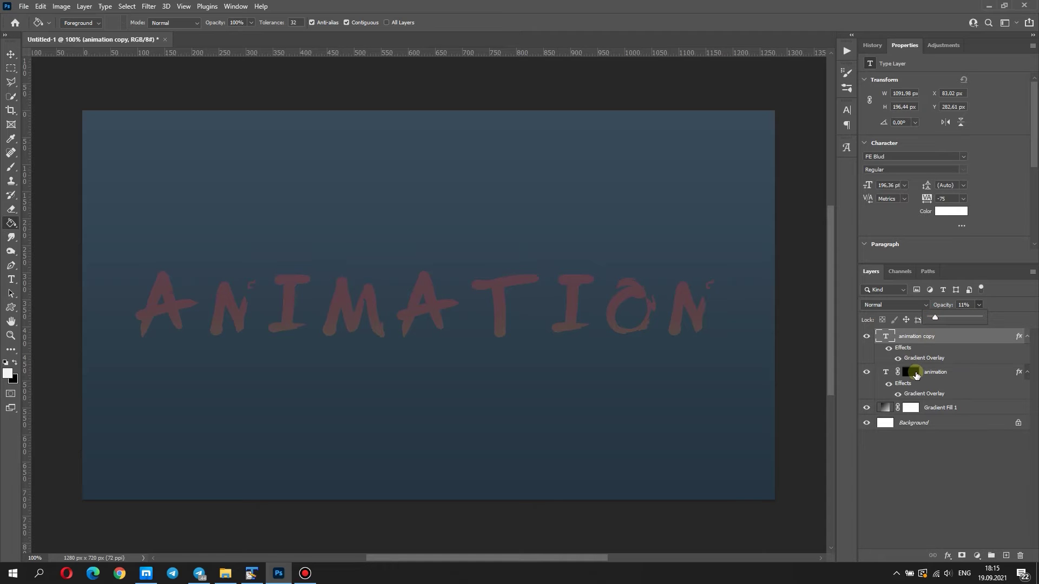
left_click(914, 372)
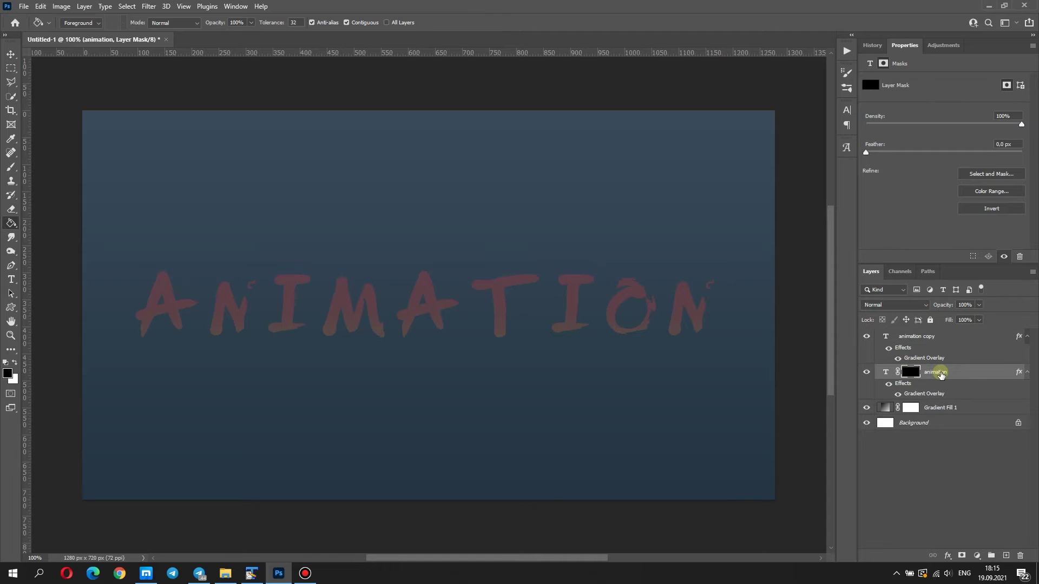
Duplicate the animation layer as 'animation copy 2' and brush white on its mask to reveal A
left_click(1024, 374)
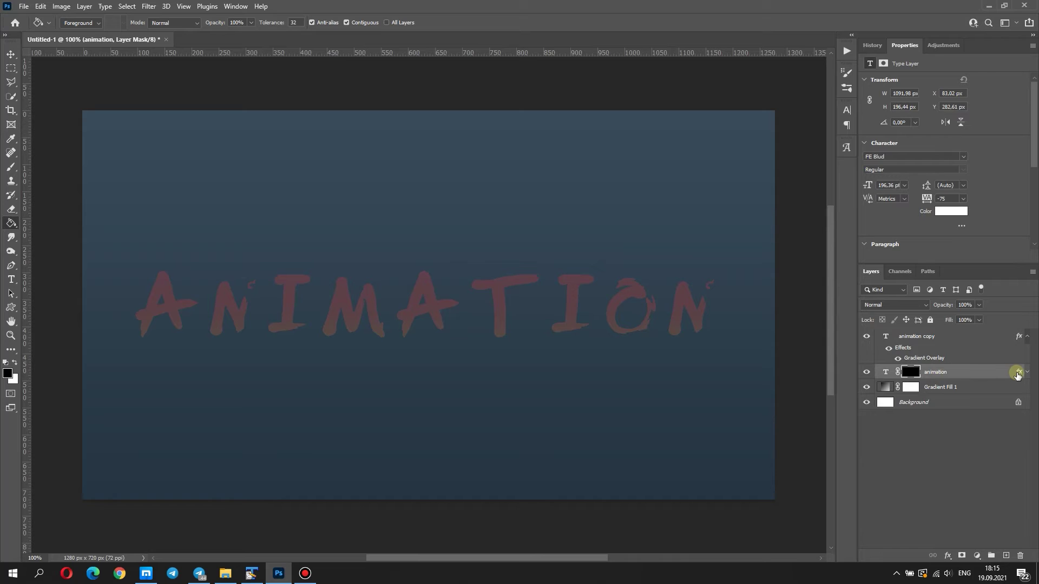
right_click(992, 377)
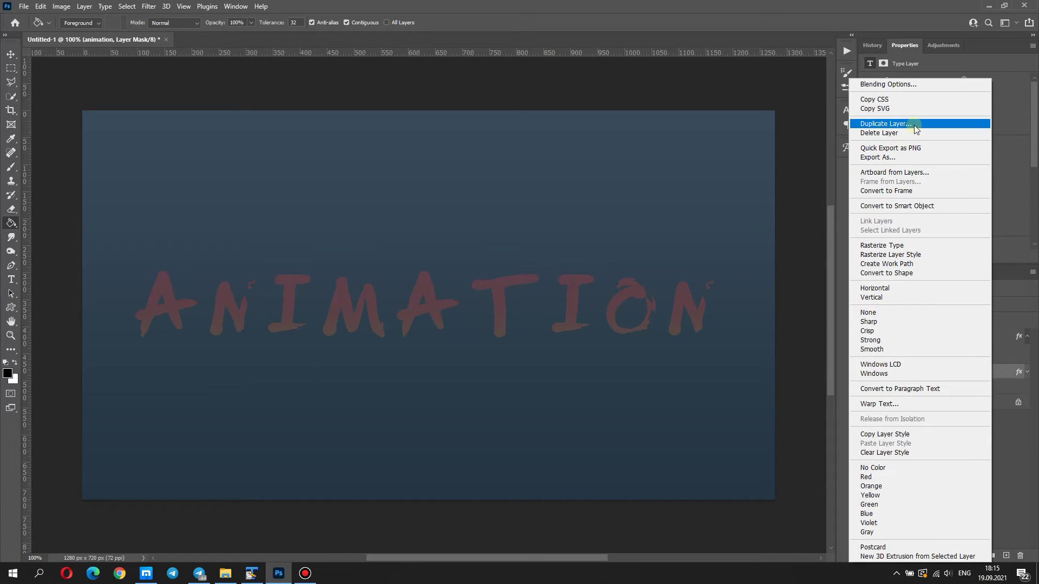
left_click(915, 122)
left_click(579, 148)
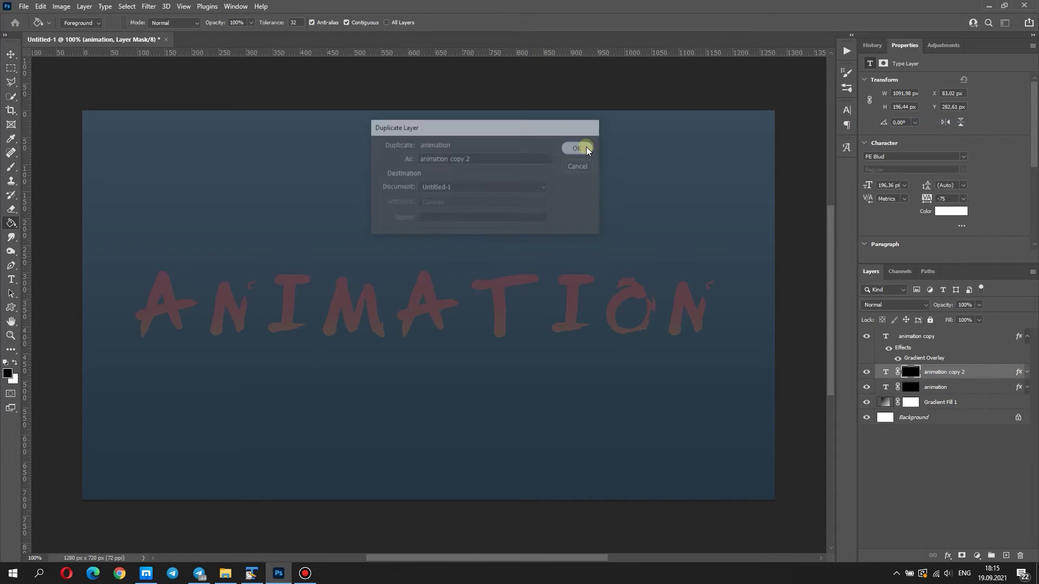
left_click(11, 167)
mouse_move(127, 341)
left_mouse_down()
mouse_move(161, 283)
mouse_move(174, 324)
mouse_move(186, 297)
mouse_move(158, 267)
left_mouse_up()
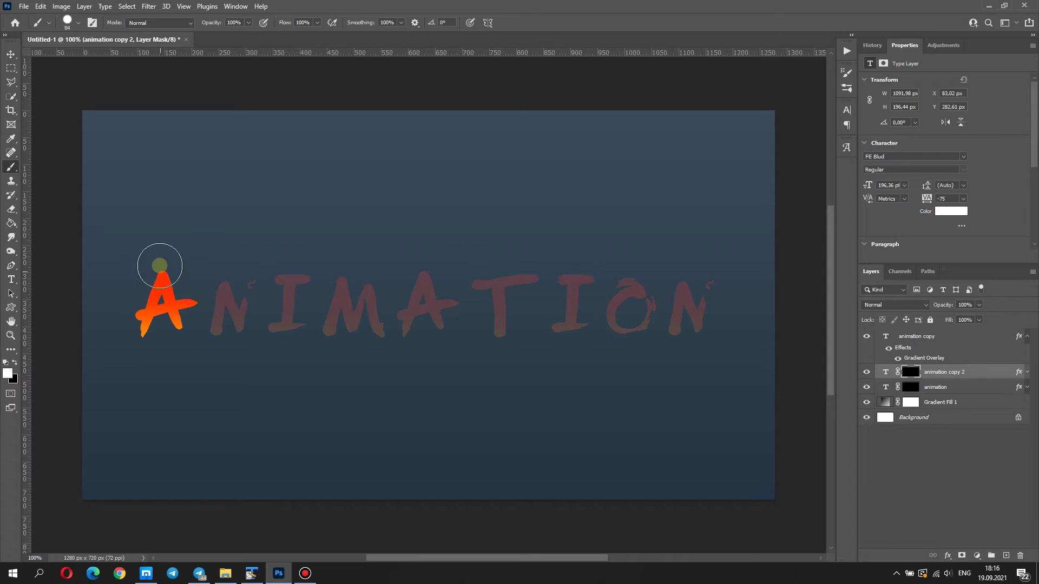
Create copies 3 and 4, revealing the letters N and I on their masks
right_click(981, 372)
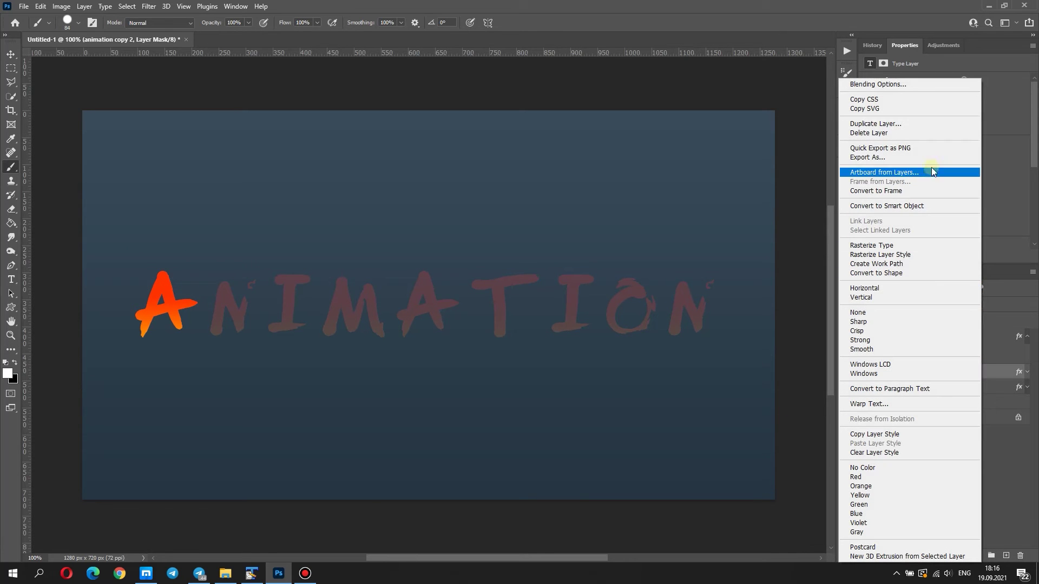
left_click(929, 125)
left_click(584, 150)
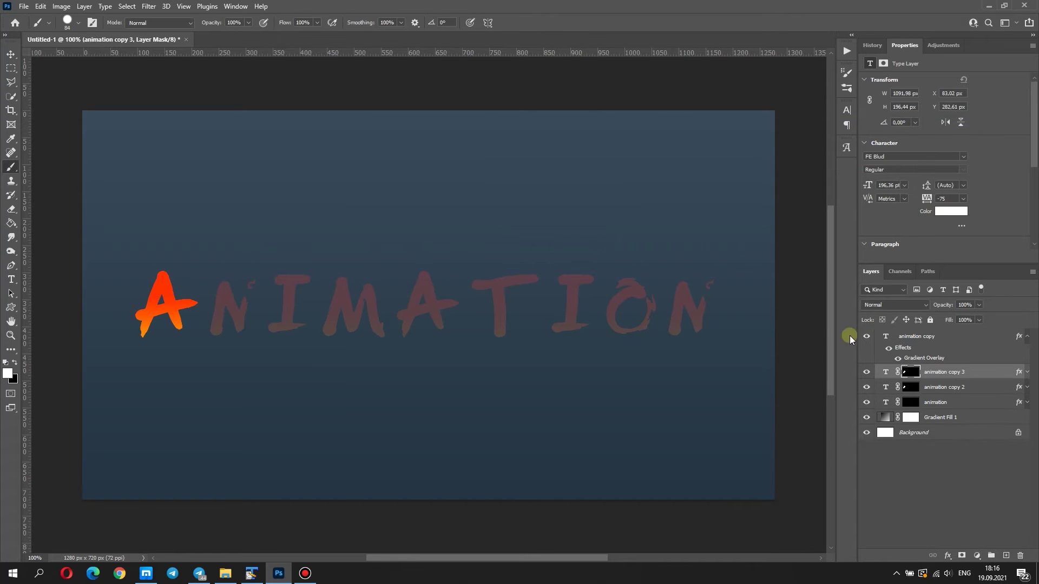
mouse_move(195, 328)
left_mouse_down()
mouse_move(231, 278)
mouse_move(238, 323)
left_mouse_up()
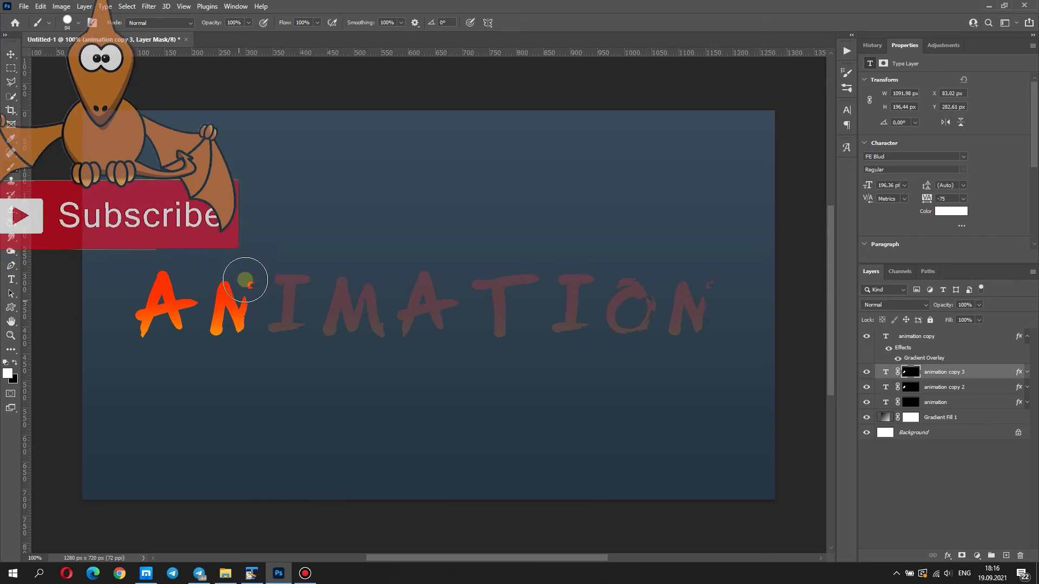
right_click(978, 376)
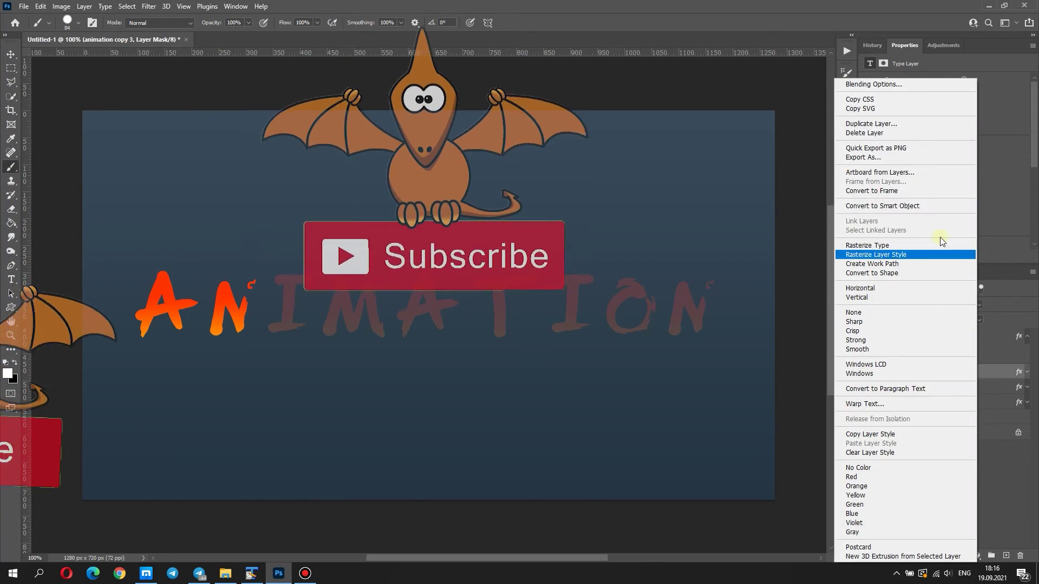
left_click(924, 127)
key("Return")
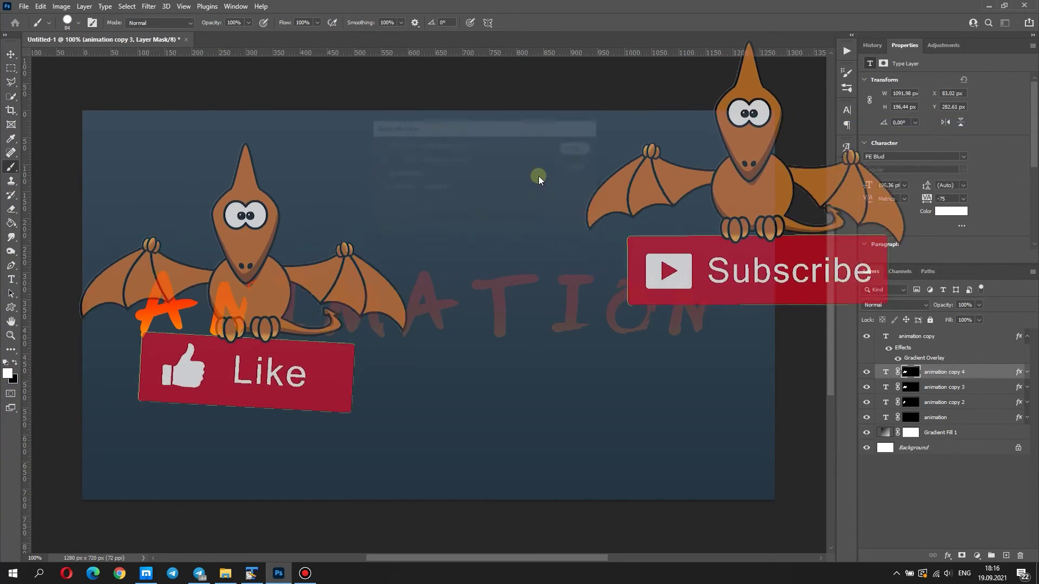
left_click_drag(284, 328, 304, 280)
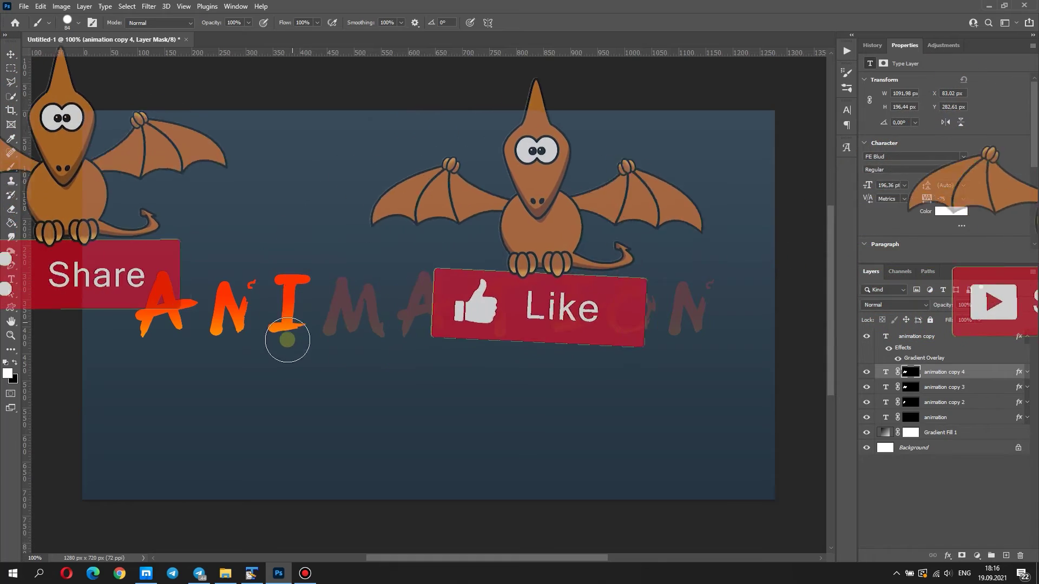
Create copies 5 and 6, revealing the letters M and the second A
right_click(978, 370)
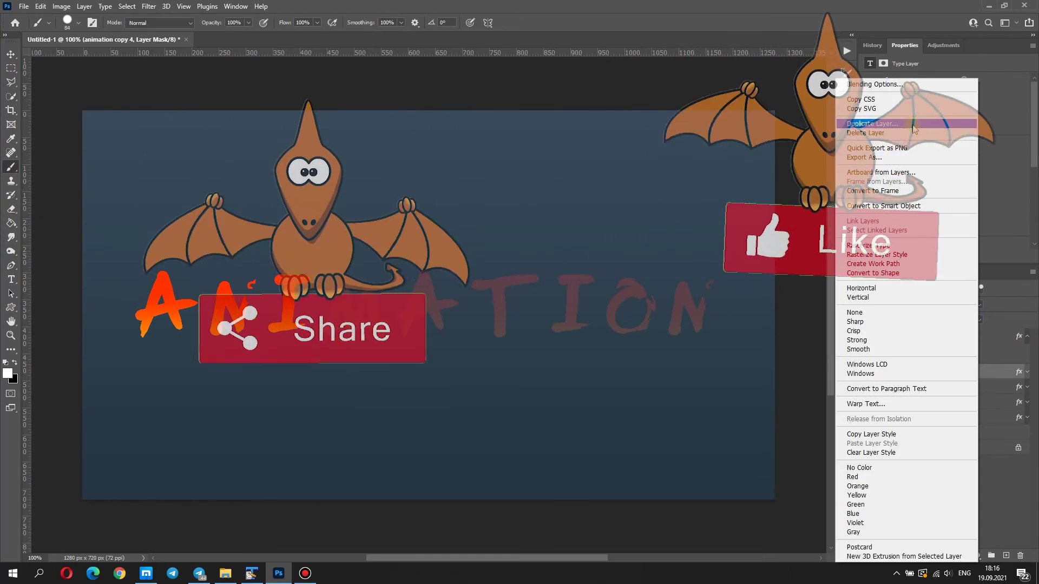
left_click(872, 124)
left_click(574, 152)
left_click_drag(336, 329, 378, 325)
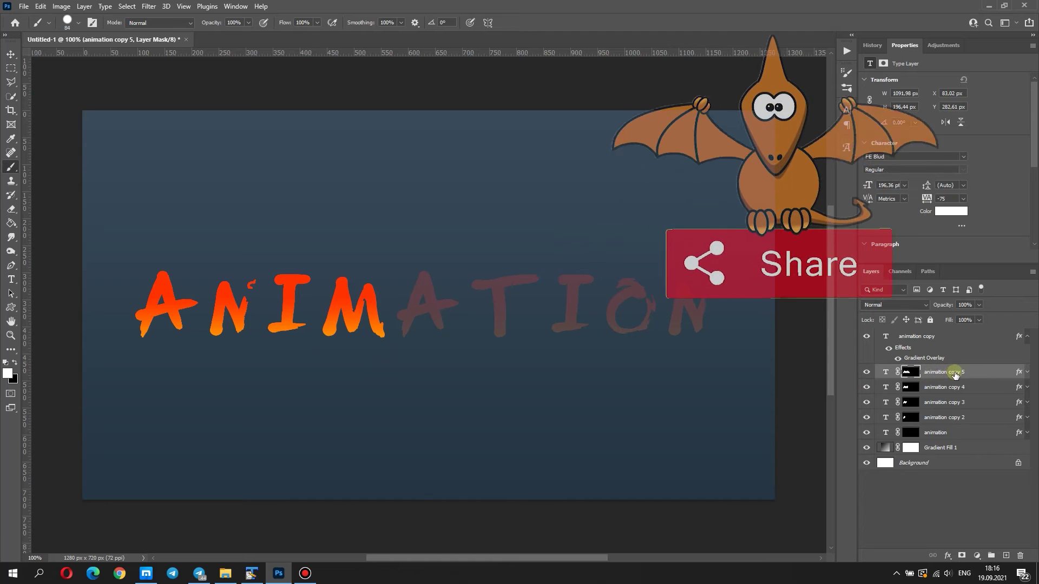
right_click(980, 372)
left_click(939, 125)
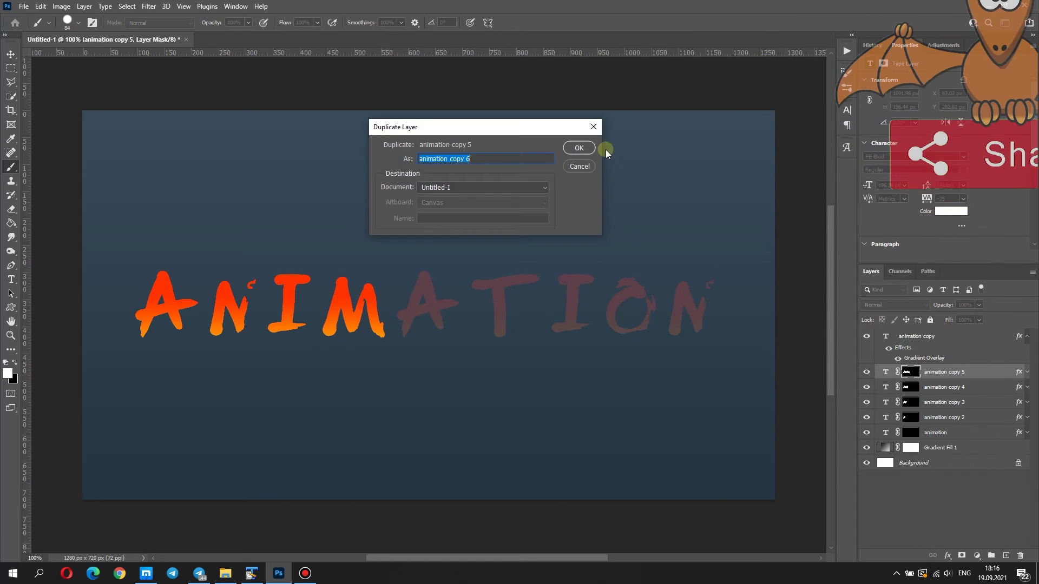
left_click(574, 151)
mouse_move(406, 324)
left_mouse_down()
mouse_move(433, 273)
mouse_move(449, 353)
left_mouse_up()
Create copies 7 and 8, revealing the letters T and the second I
right_click(986, 373)
left_click(878, 125)
left_click(578, 148)
mouse_move(514, 341)
left_mouse_down()
mouse_move(518, 321)
mouse_move(493, 269)
mouse_move(531, 273)
left_mouse_up()
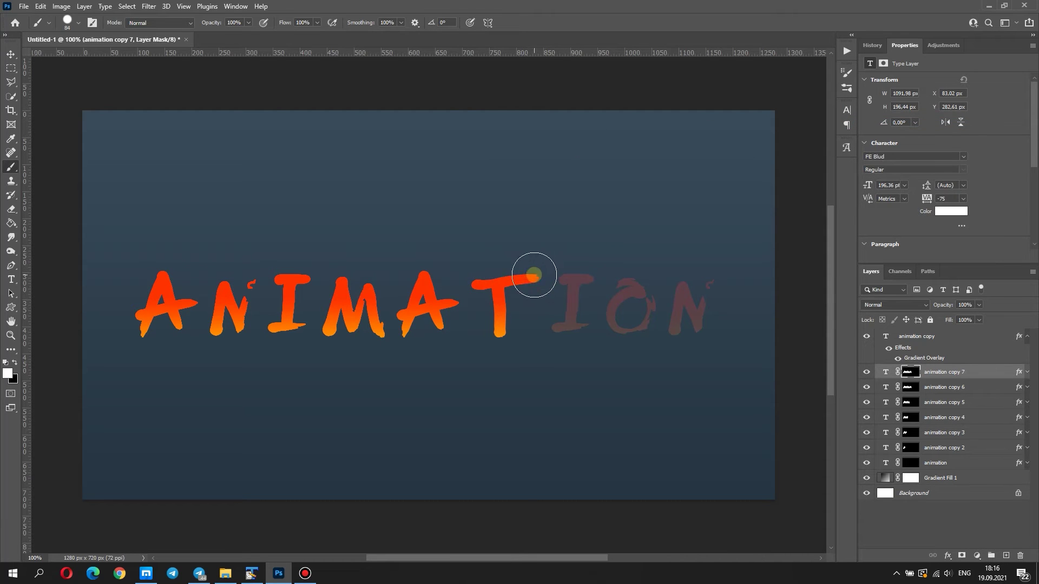
right_click(985, 369)
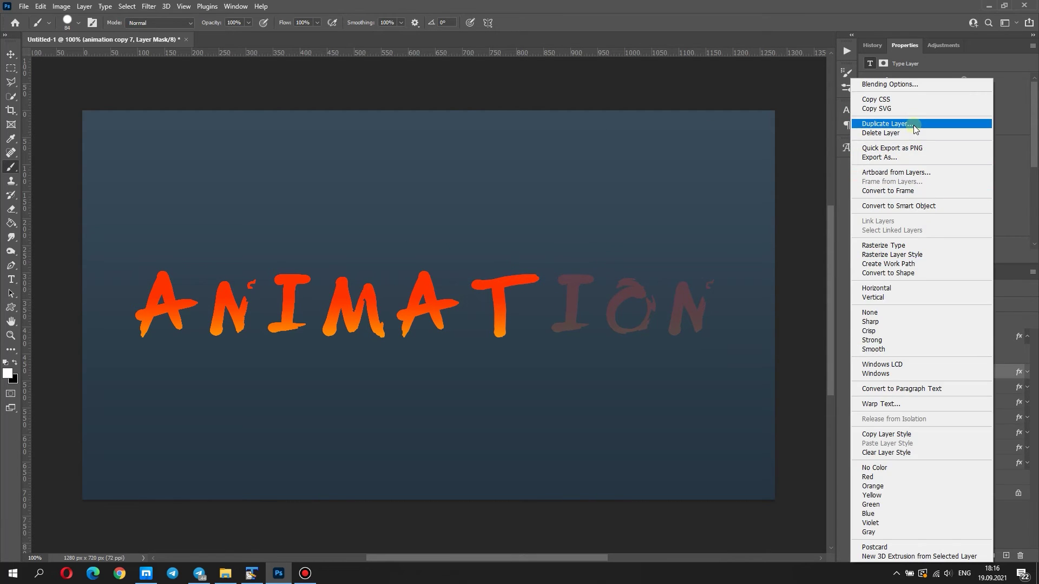
left_click(879, 124)
left_click(575, 152)
mouse_move(549, 343)
left_mouse_down()
mouse_move(582, 259)
mouse_move(576, 330)
left_mouse_up()
Create copies 9 and 10, revealing the letters O and the final N
right_click(977, 371)
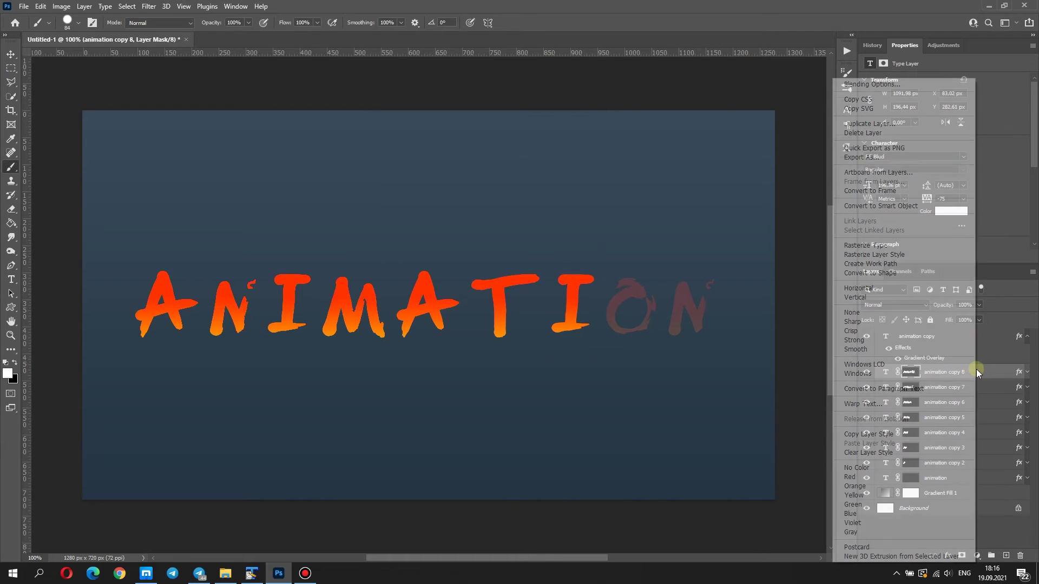
left_click(903, 126)
left_click(577, 146)
mouse_move(614, 344)
left_mouse_down()
mouse_move(645, 304)
mouse_move(612, 331)
mouse_move(646, 302)
mouse_move(637, 300)
mouse_move(630, 324)
left_mouse_up()
right_click(980, 377)
left_click(917, 125)
left_click(579, 145)
mouse_move(661, 291)
left_mouse_down()
mouse_move(691, 273)
mouse_move(704, 319)
left_mouse_up()
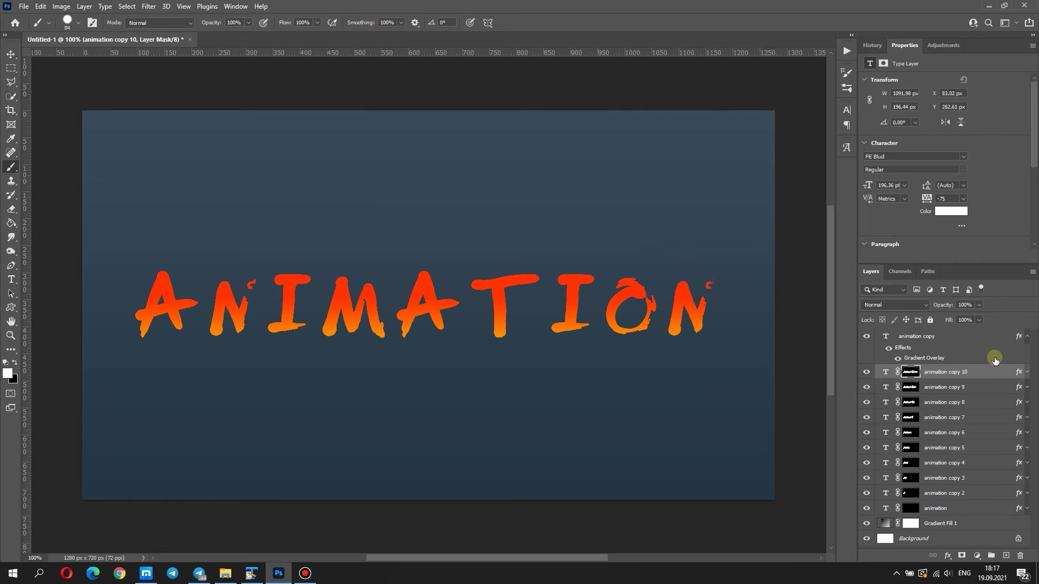
Delete the faint 'animation copy' guide layer, hide copies 2–10, and show the Timeline panel
left_click(989, 339)
left_click_drag(995, 353, 1020, 556)
left_click_drag(867, 338, 866, 460)
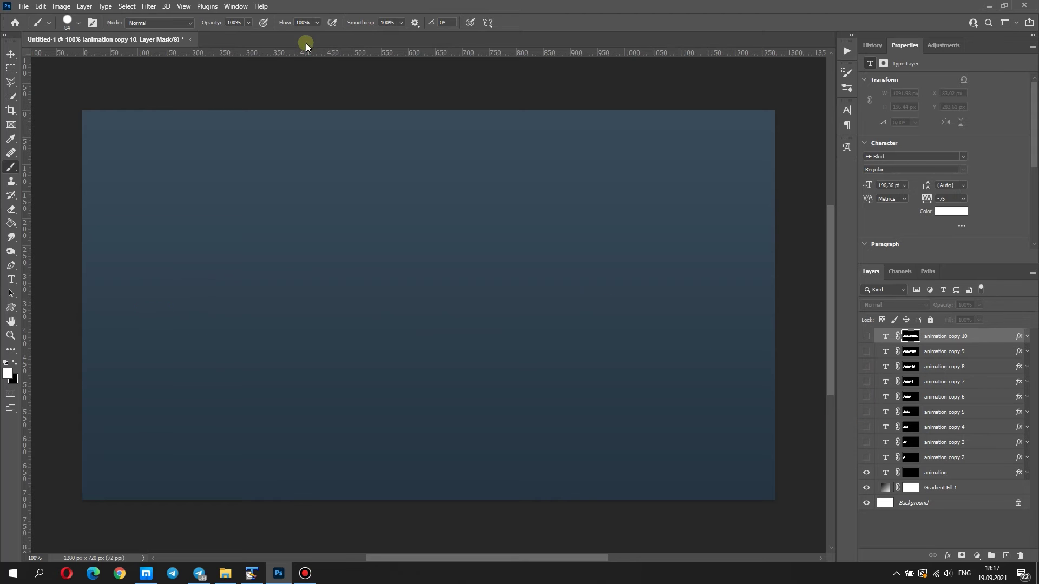
left_click(233, 11)
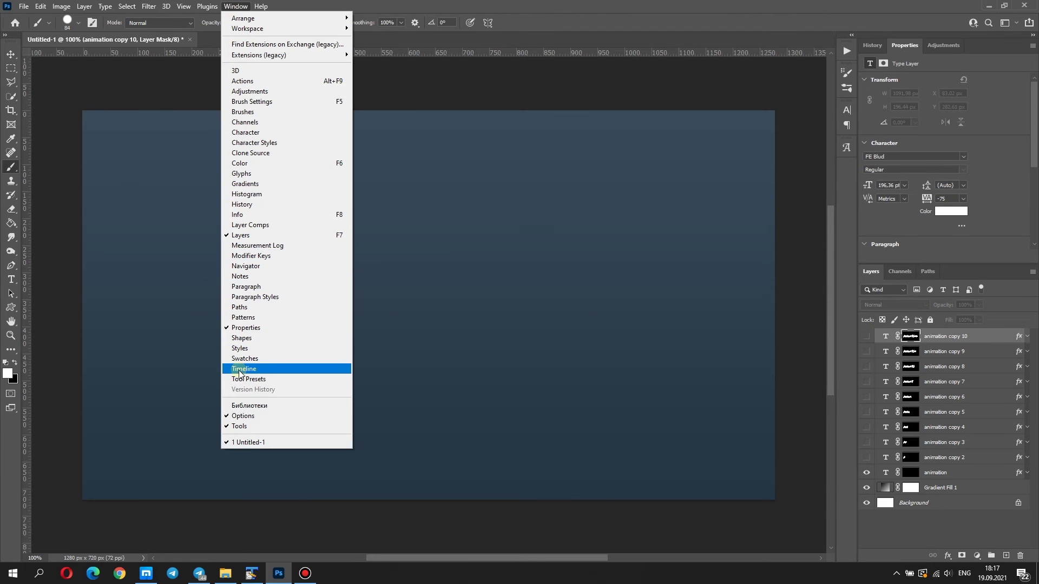
left_click(238, 367)
Start a frame animation and add frames 2–4 revealing the letters A, N and I
left_click(402, 467)
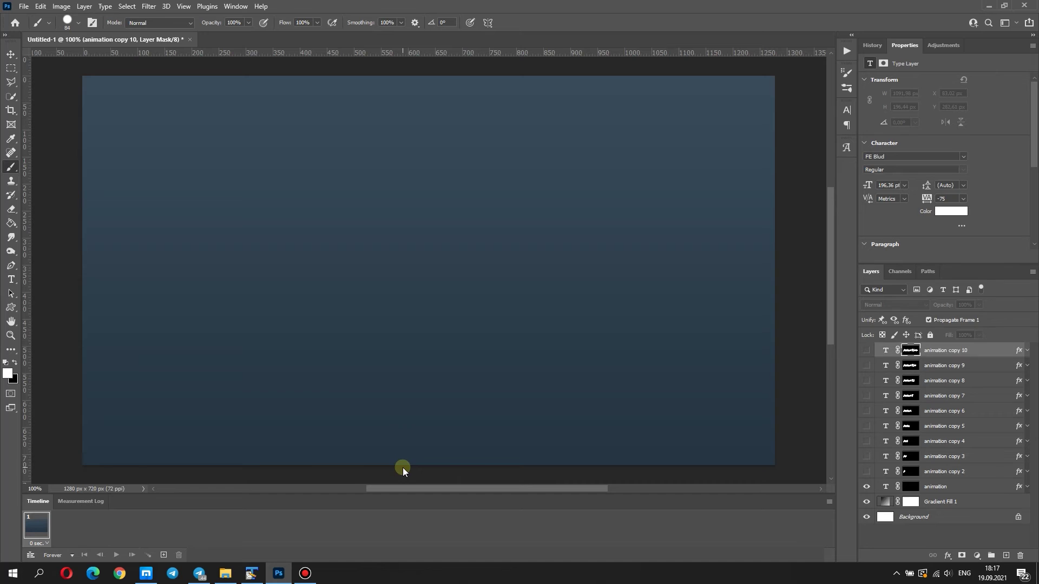
left_click(163, 555)
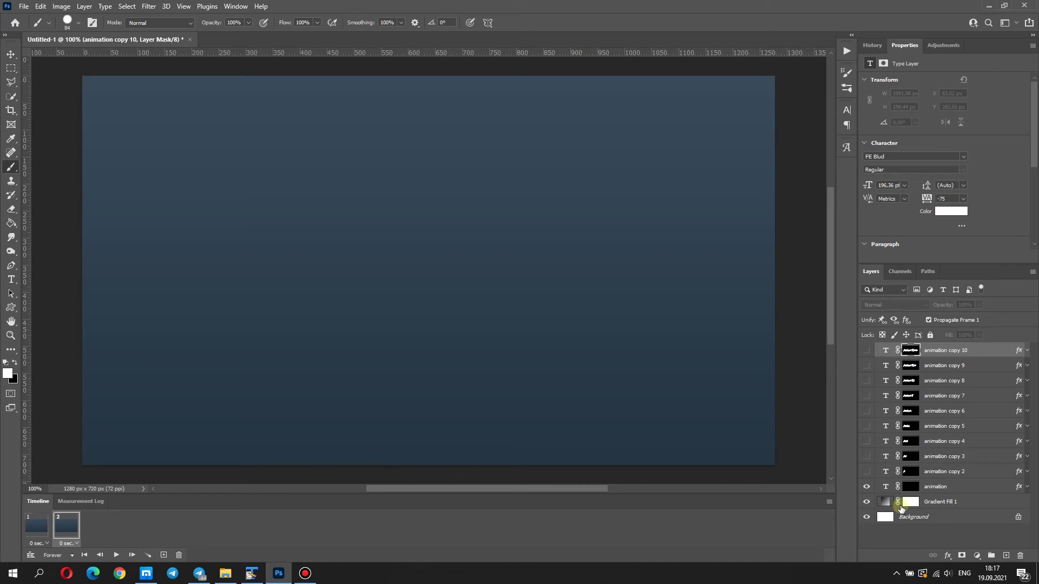
left_click(867, 470)
left_click(162, 555)
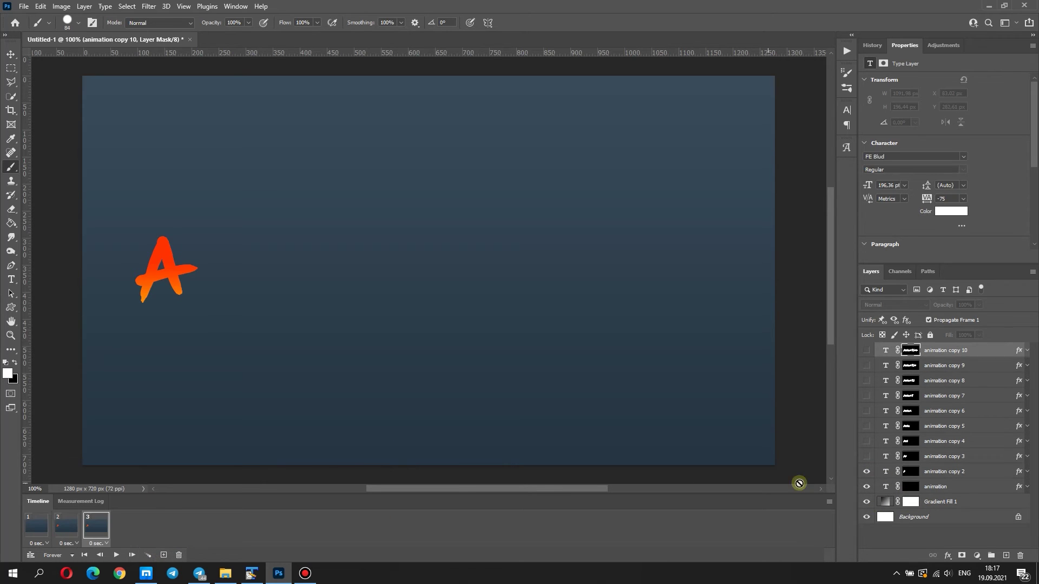
left_click(866, 457)
left_click(162, 555)
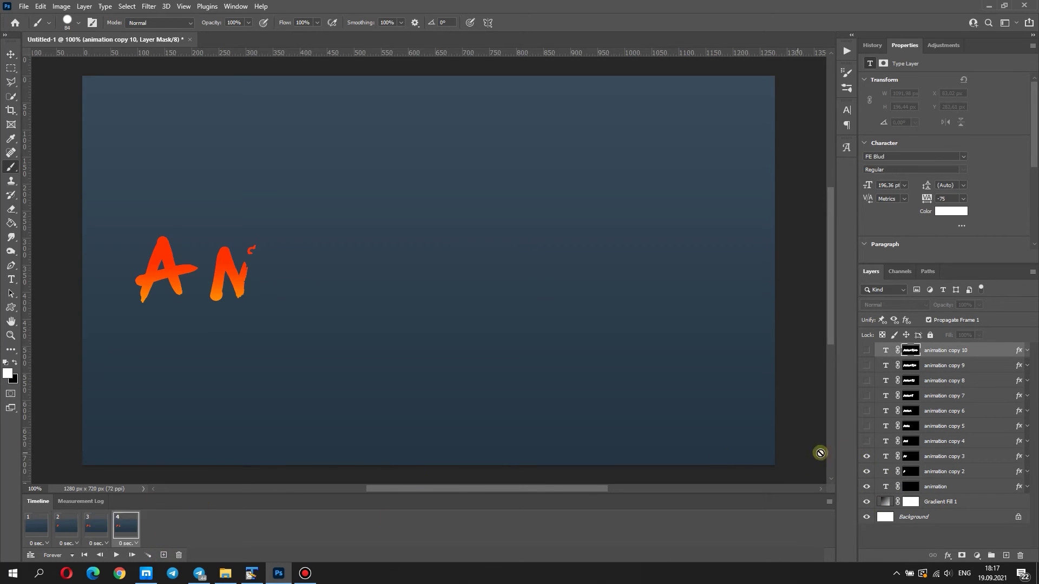
left_click(868, 446)
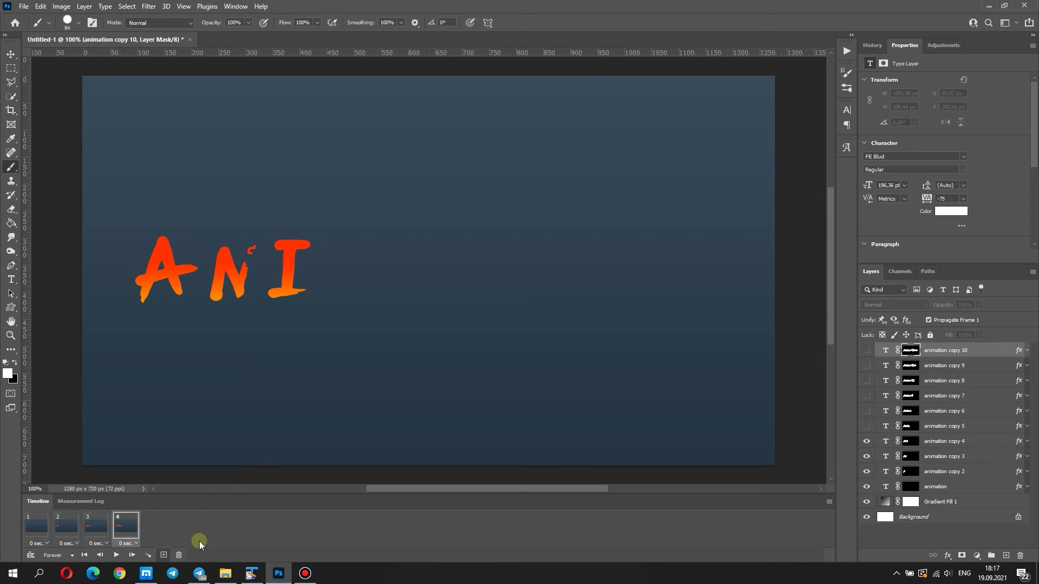
Build frames 5–8, revealing M, the second A, T and the second I
left_click(867, 427)
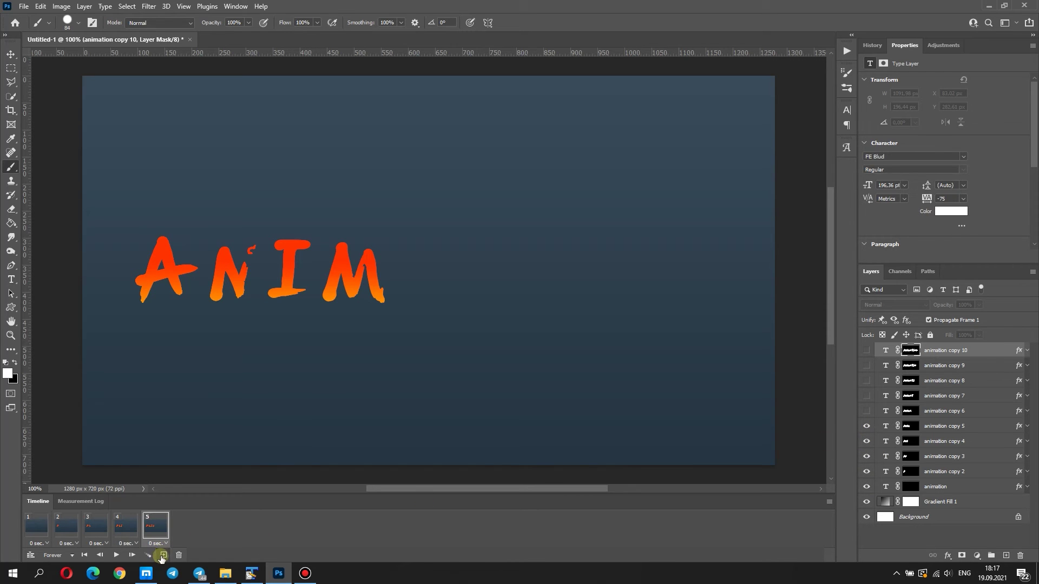
left_click(162, 555)
left_click(867, 411)
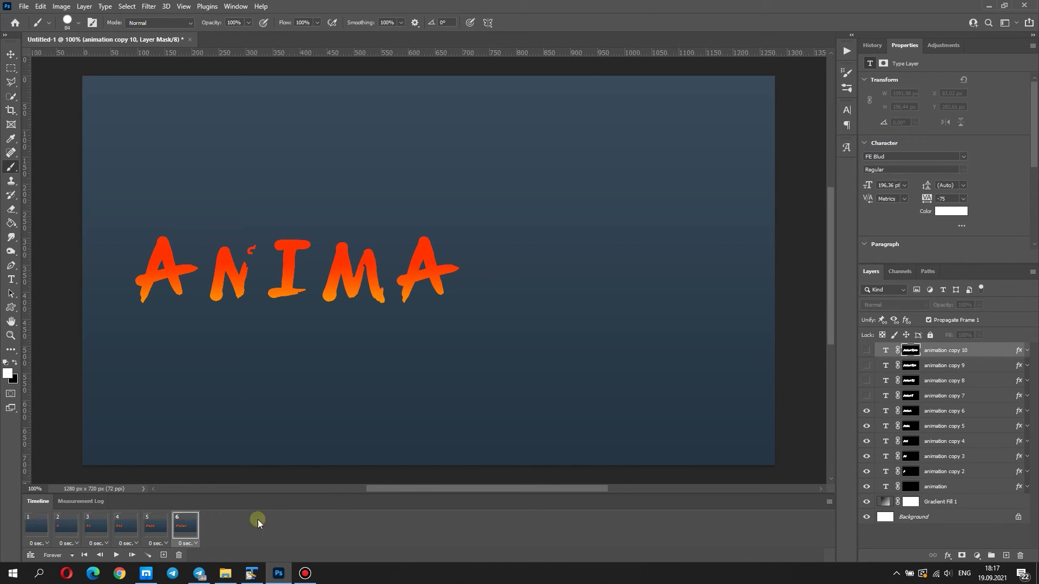
left_click(164, 556)
left_click(867, 396)
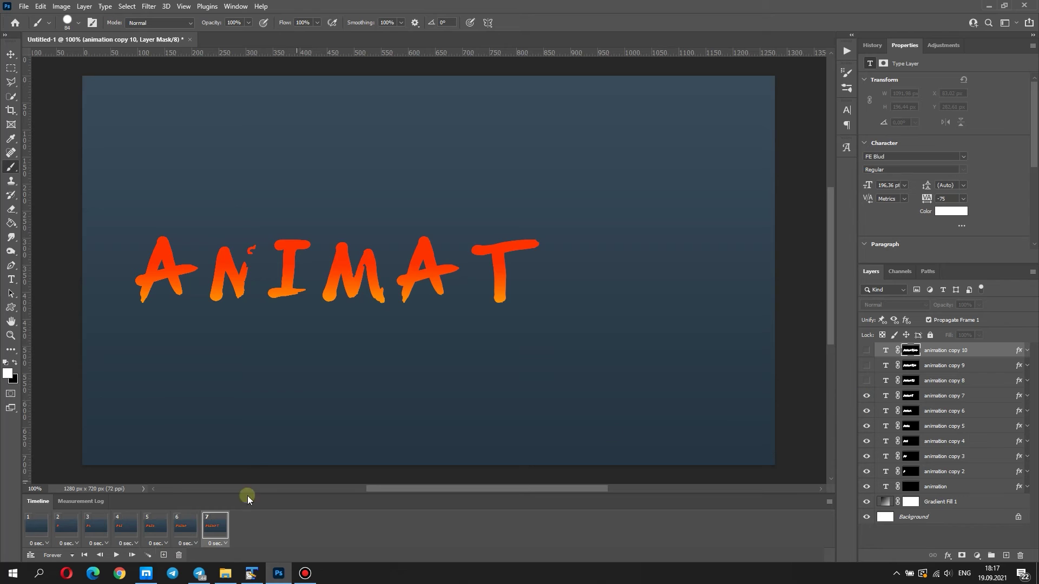
left_click(163, 556)
left_click(867, 381)
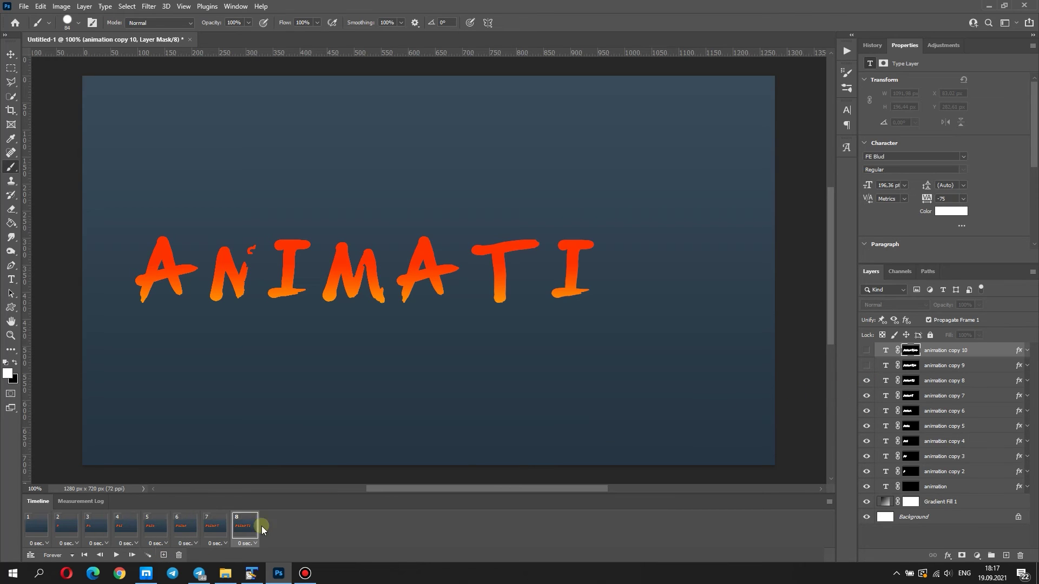
Add frames 9 and 10 revealing O and the final N, then play the preview
left_click(164, 555)
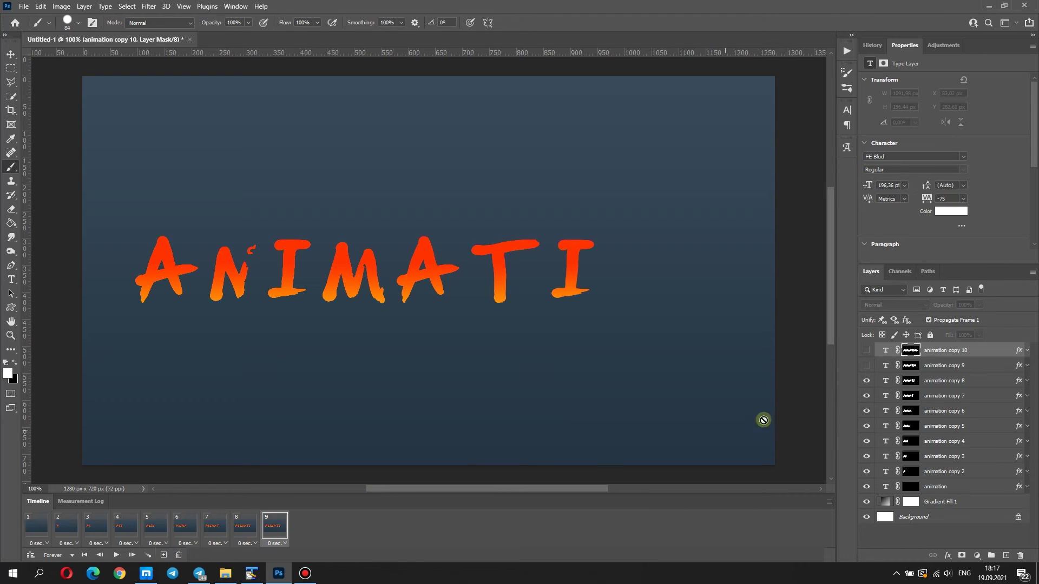
left_click(164, 556)
left_click(865, 351)
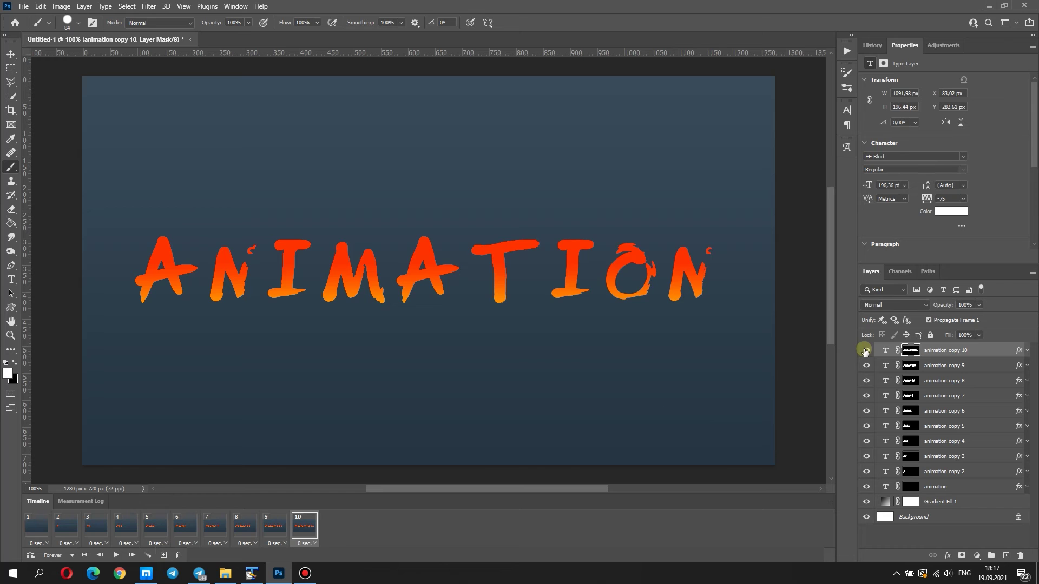
left_click(116, 555)
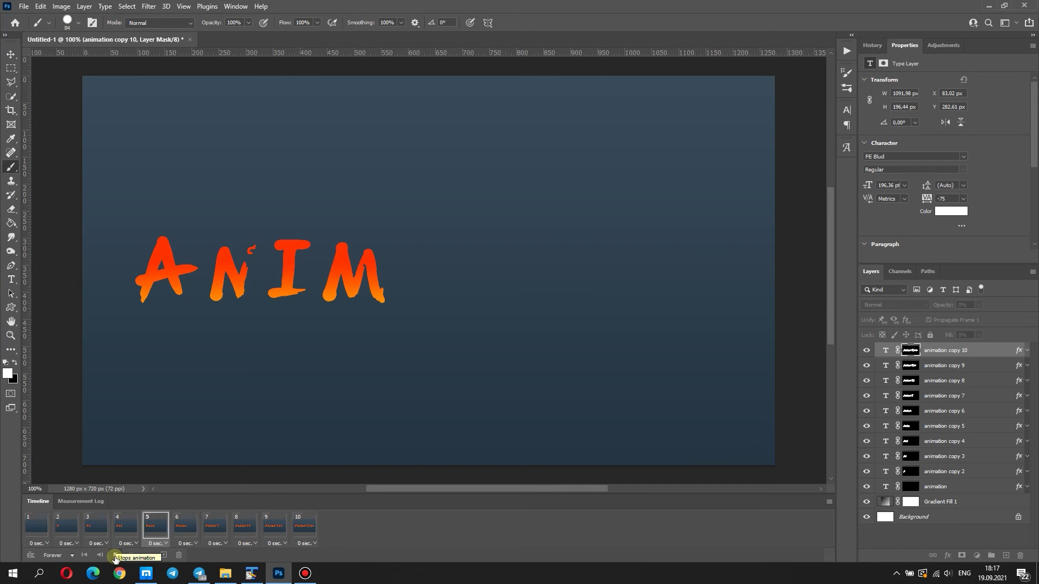
Give frame 1 a 0.5 s delay, frames 2–9 0.1 s, frame 10 1 s, and play it back
left_click(42, 530)
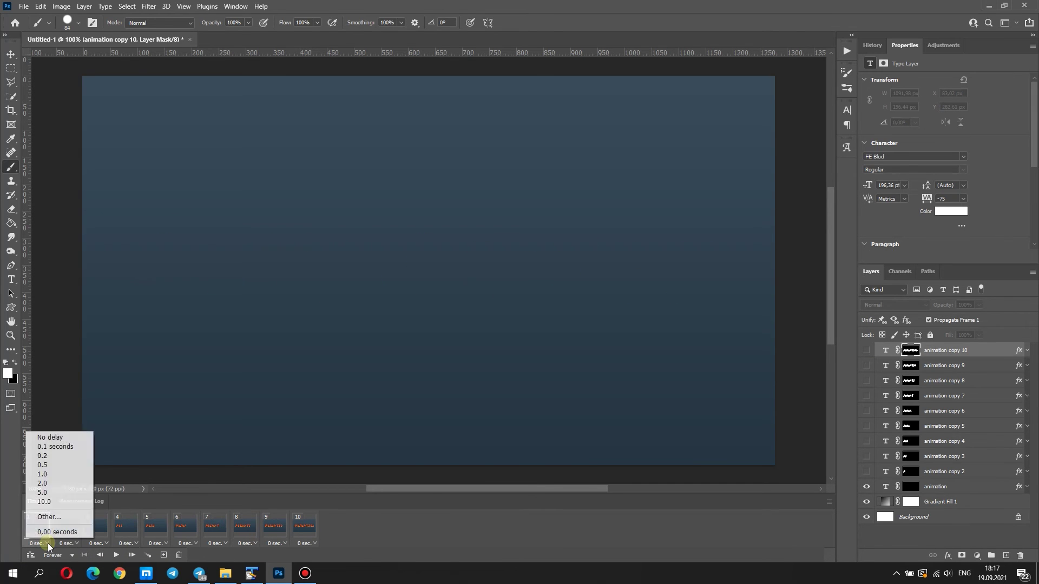
left_click(57, 465)
left_click(67, 525)
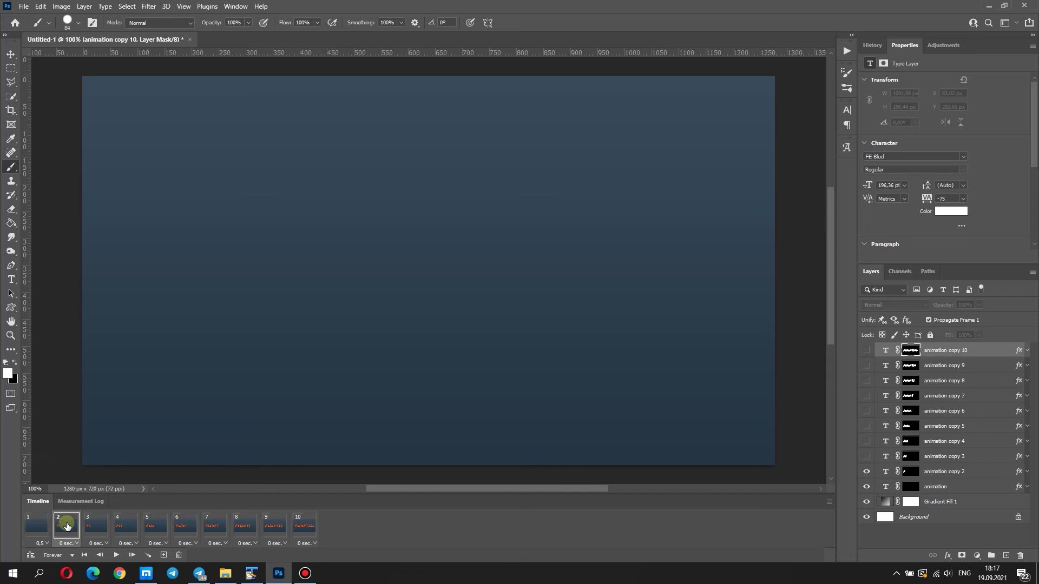
left_click(268, 531, "shift")
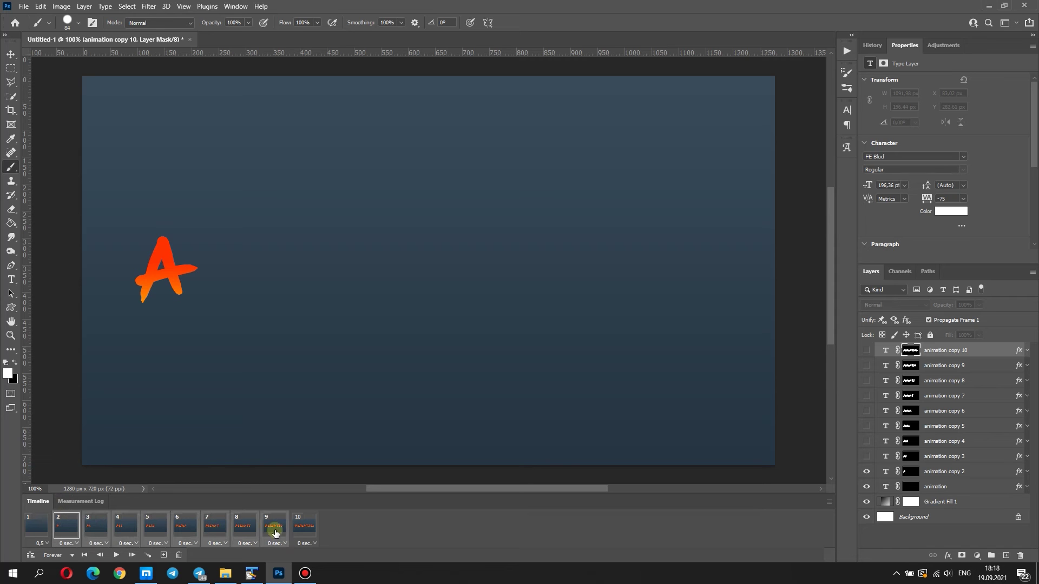
left_click(293, 447)
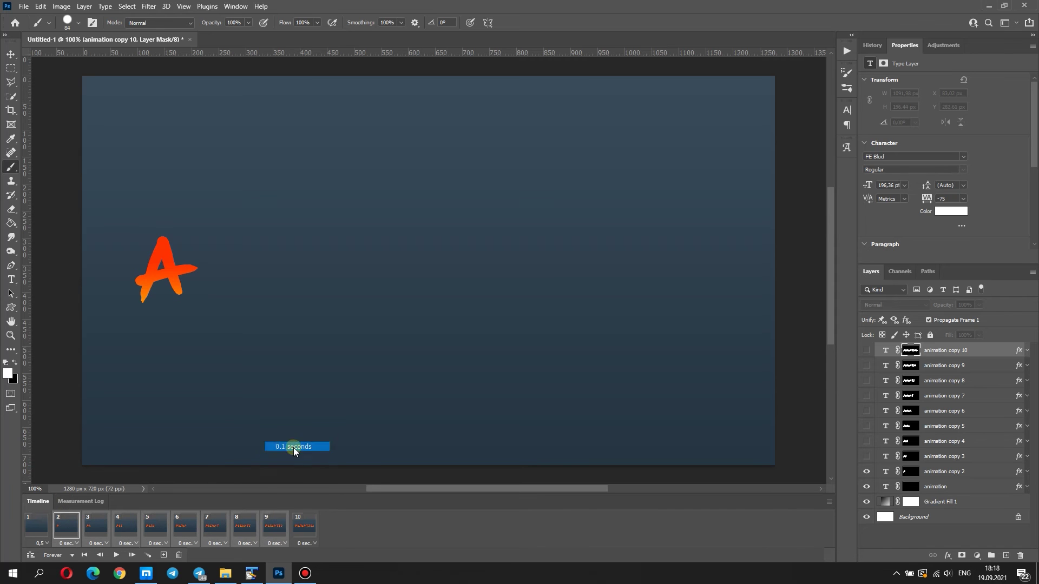
left_click(314, 543)
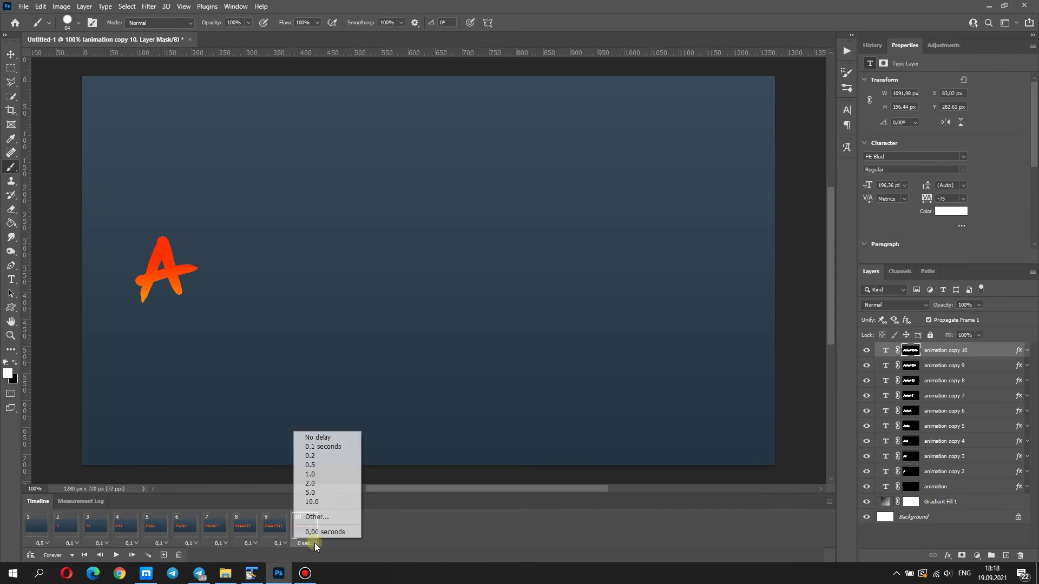
left_click(314, 474)
left_click(46, 537)
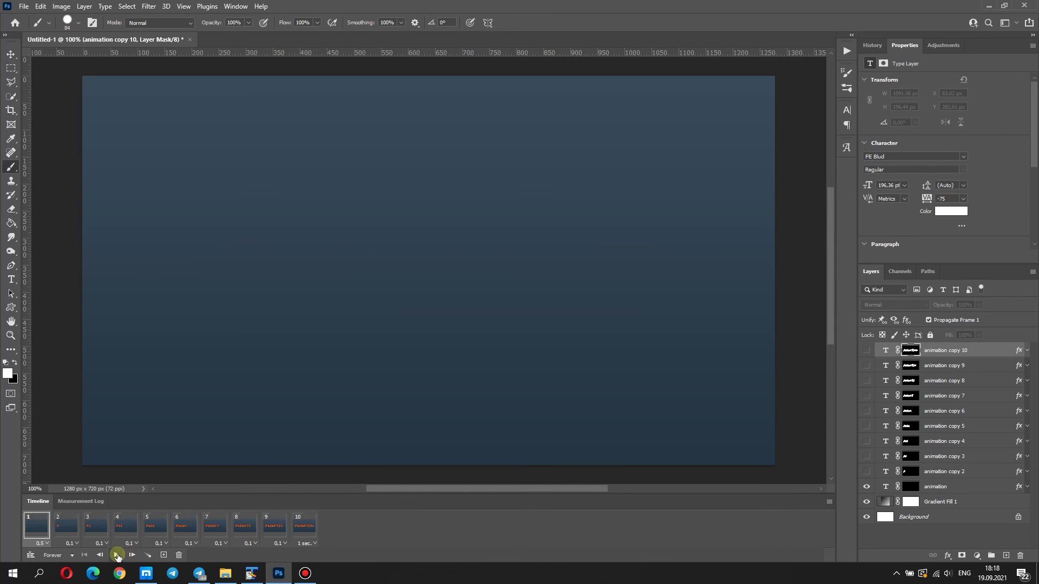
left_click(117, 555)
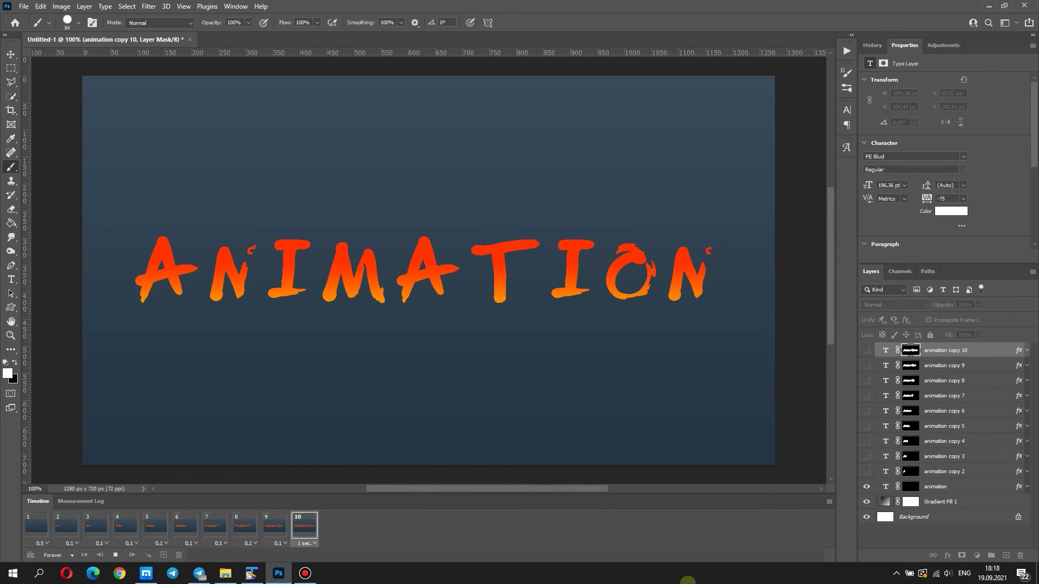
Stop playback and export via Save for Web (Legacy) with GIF as the format
left_click(117, 555)
left_click(24, 7)
mouse_move(36, 174)
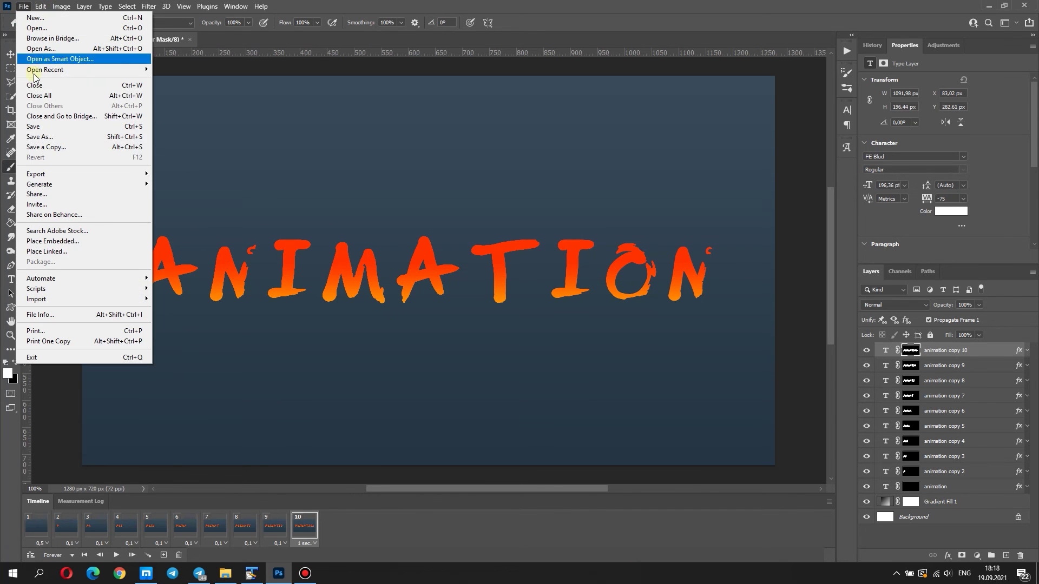
left_click(207, 217)
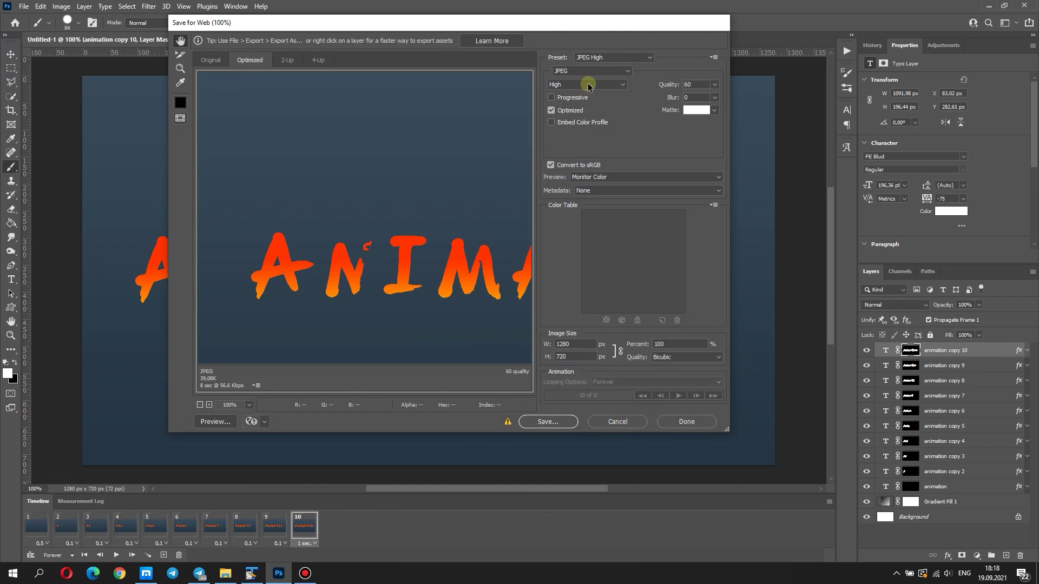
left_click(609, 72)
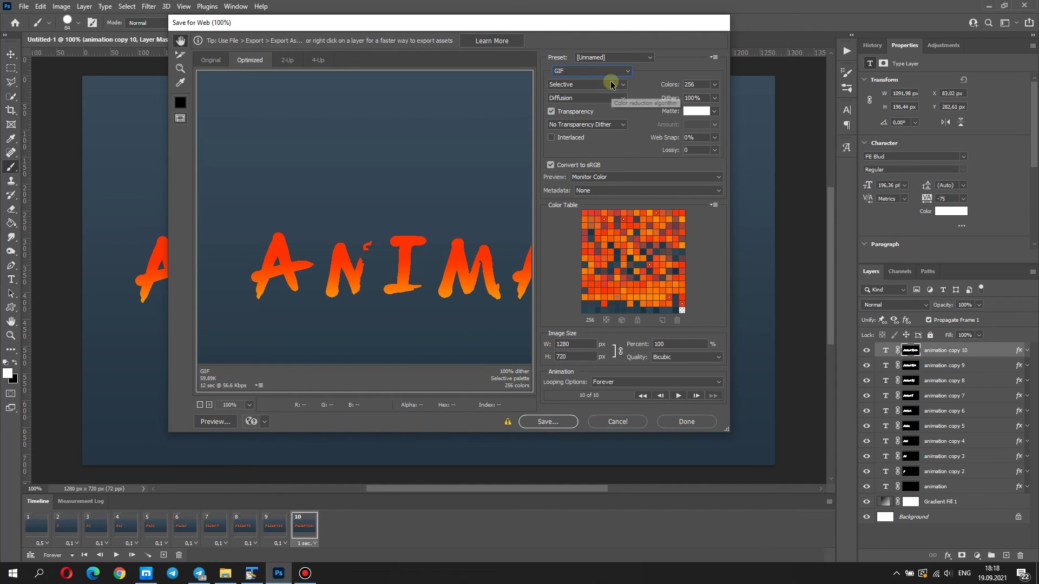
left_click(548, 421)
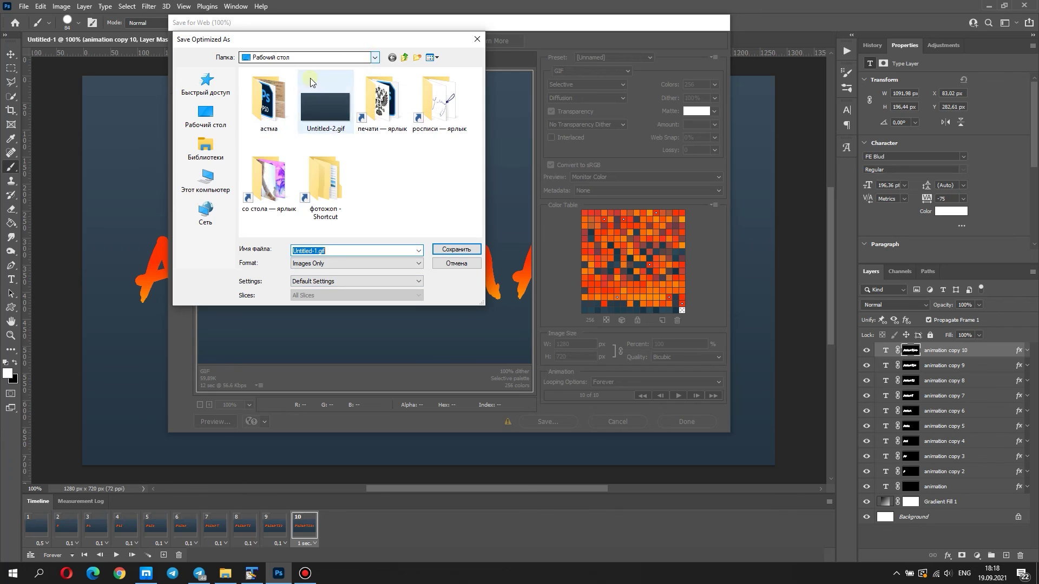
Save Untitled-1.gif into the PS folder on the Data (D:) drive and dismiss the warning
left_click(215, 191)
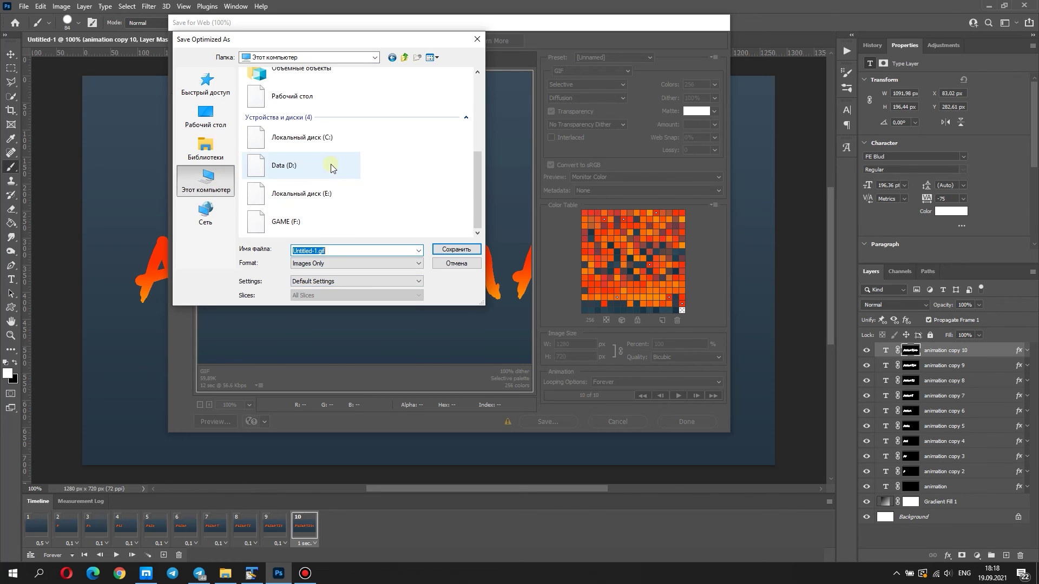
double_click(330, 164)
double_click(325, 85)
double_click(309, 136)
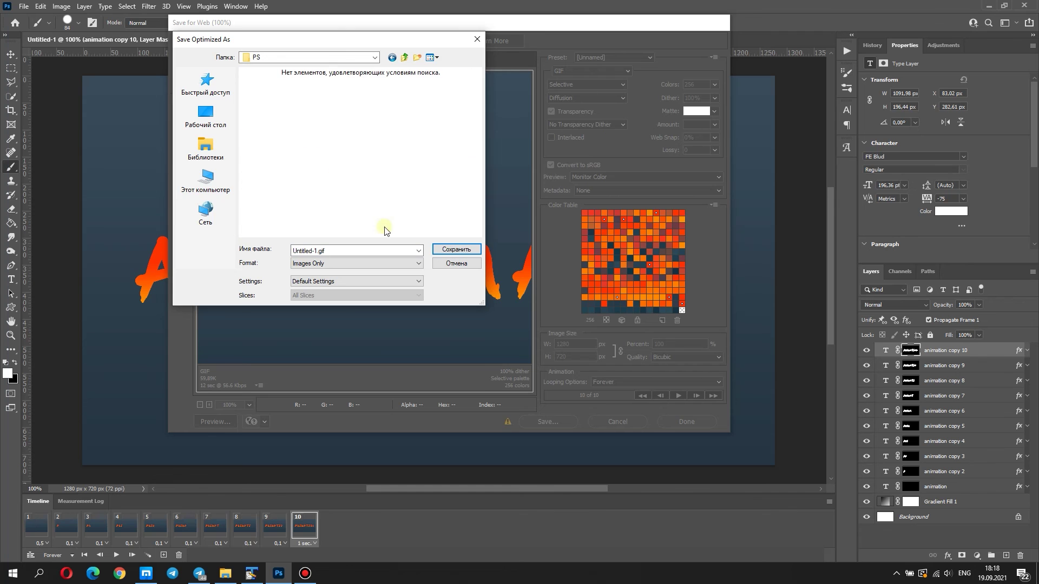
left_click(443, 250)
left_click(537, 234)
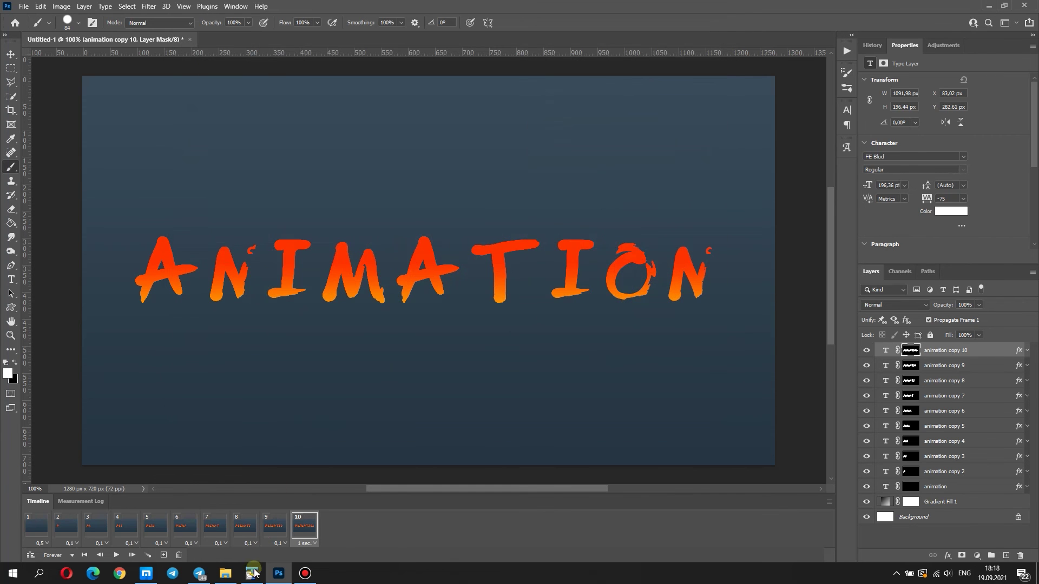
Open Untitled-1.gif from the PS folder in Photos to watch it, then close the viewer
left_click(227, 574)
double_click(326, 108)
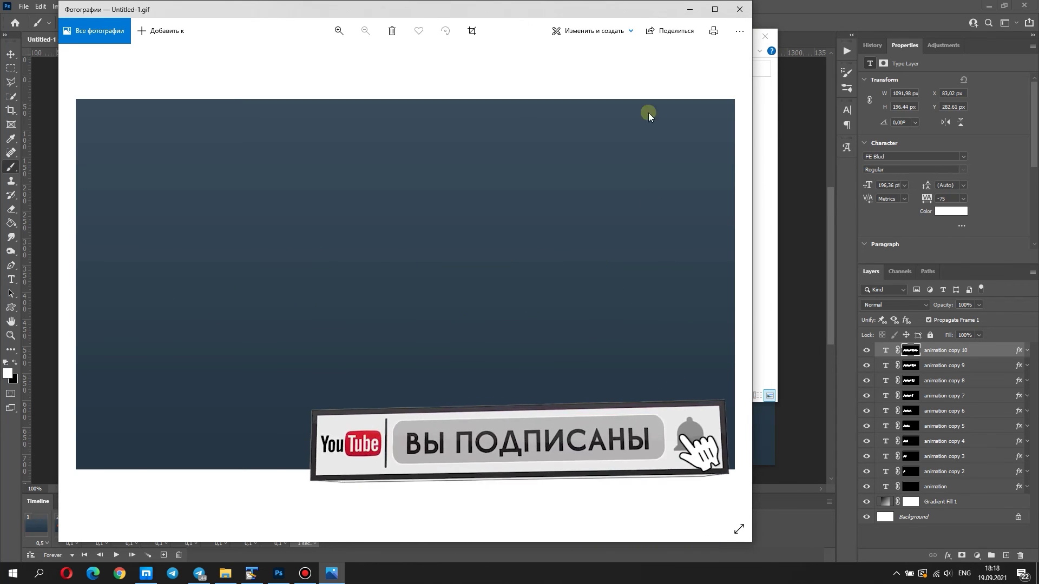
left_click(738, 10)
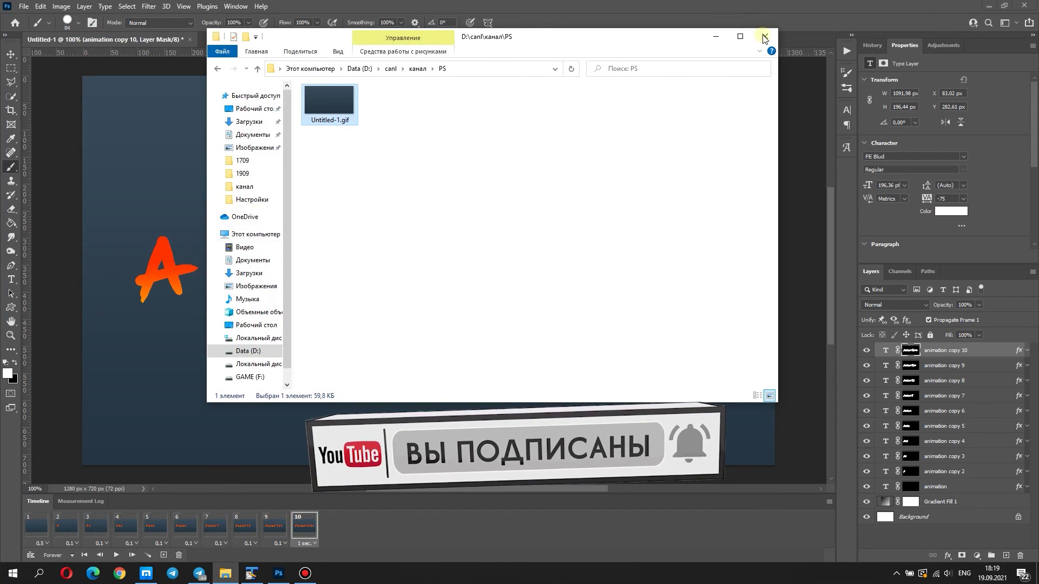